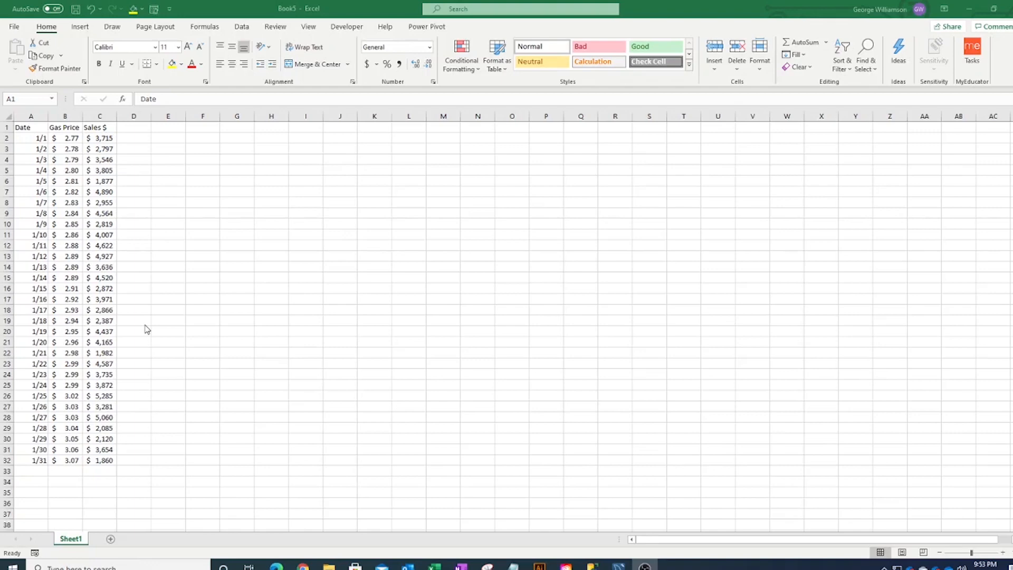
Step: Convert the range A1:C32 with the Date, Gas Price and Sales $ data into a table with headers
{"action": "left_click", "coordinate": [66, 169]}
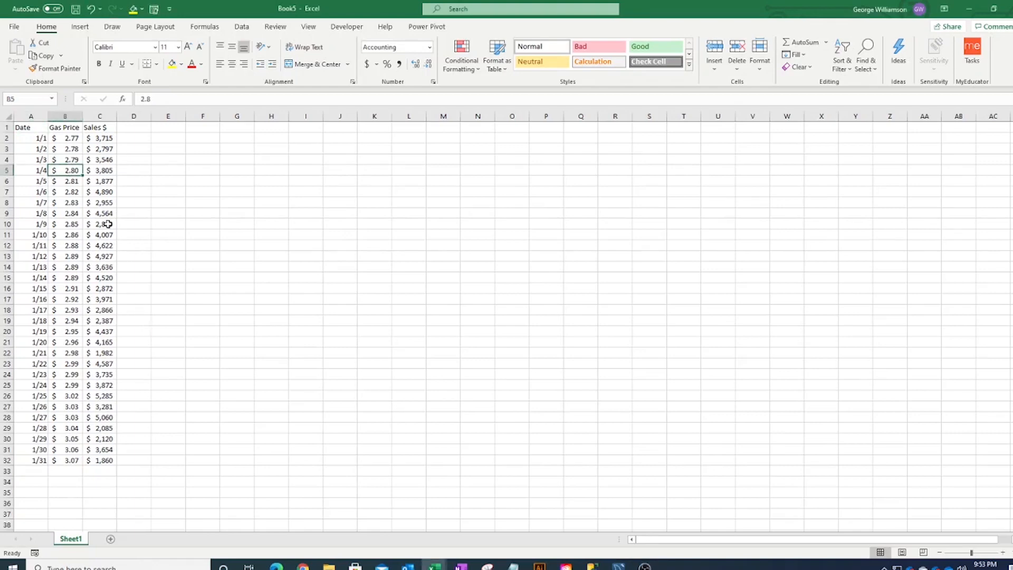
{"action": "left_click_drag", "start_coordinate": [36, 129], "coordinate": [100, 459]}
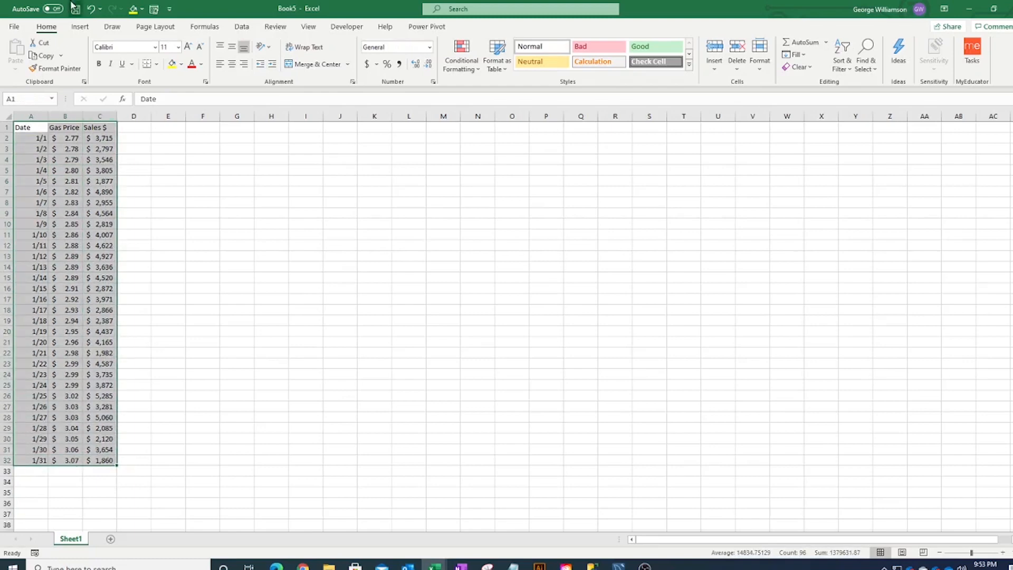
{"action": "left_click", "coordinate": [79, 26]}
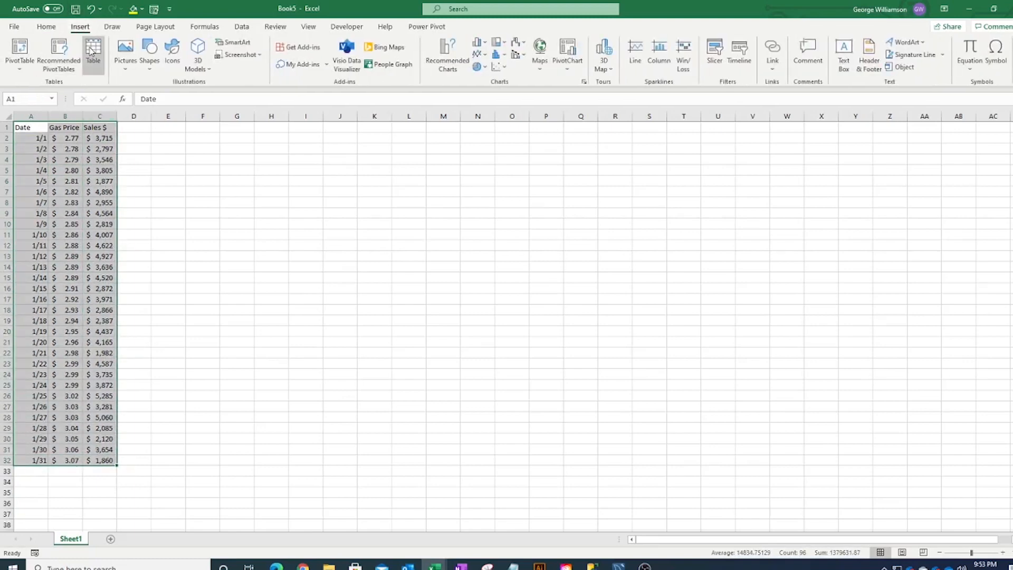
{"action": "left_click", "coordinate": [90, 50]}
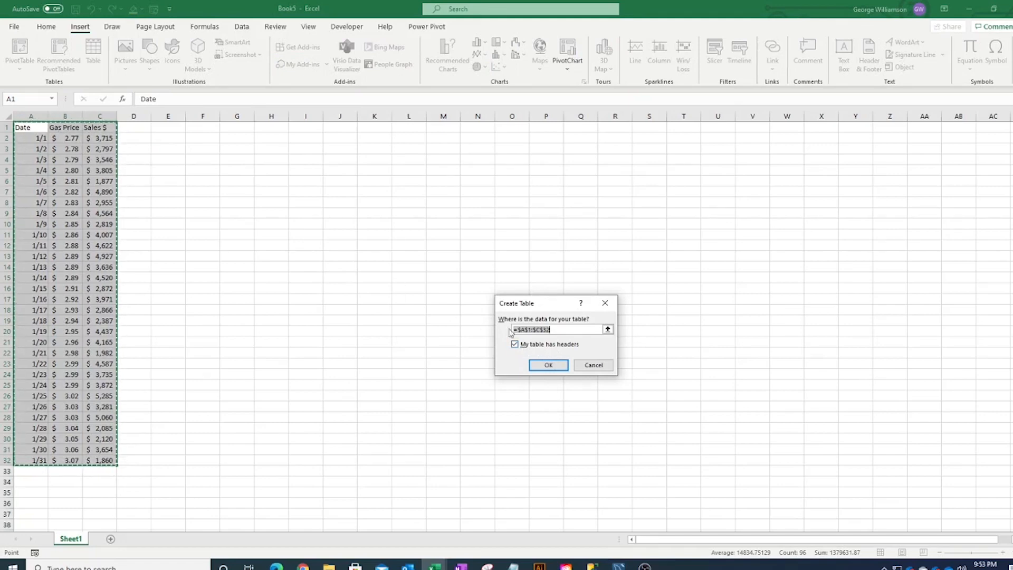
{"action": "left_click", "coordinate": [549, 363]}
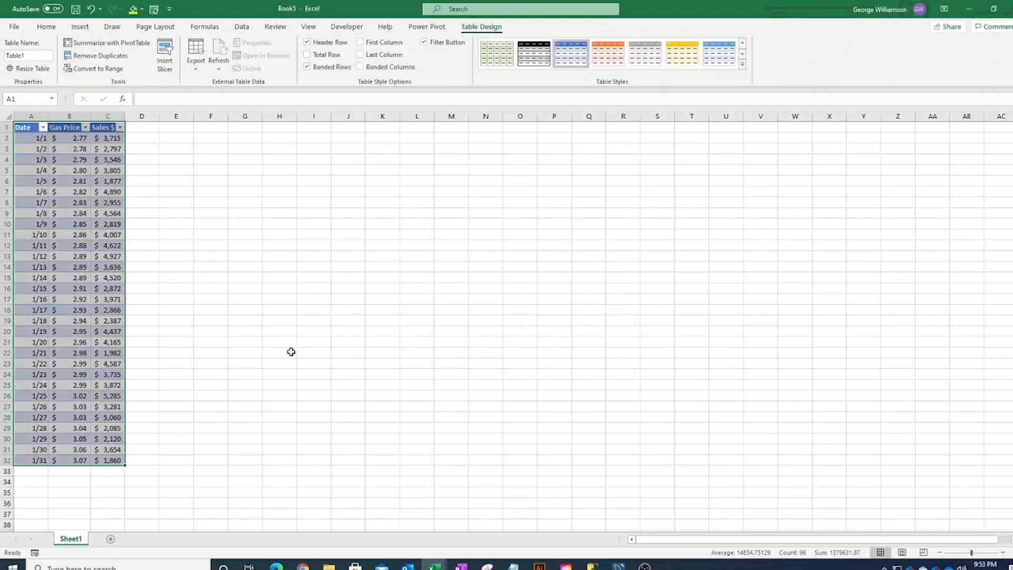
Step: Apply the green style from the first row of Medium table styles and turn off the header filter buttons
{"action": "left_click", "coordinate": [742, 64]}
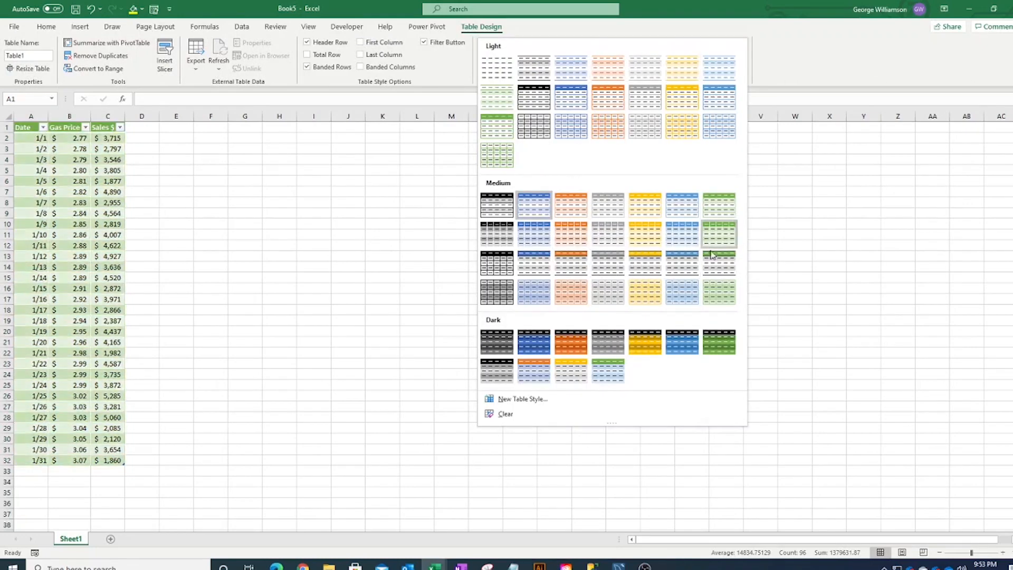
{"action": "left_click", "coordinate": [719, 209]}
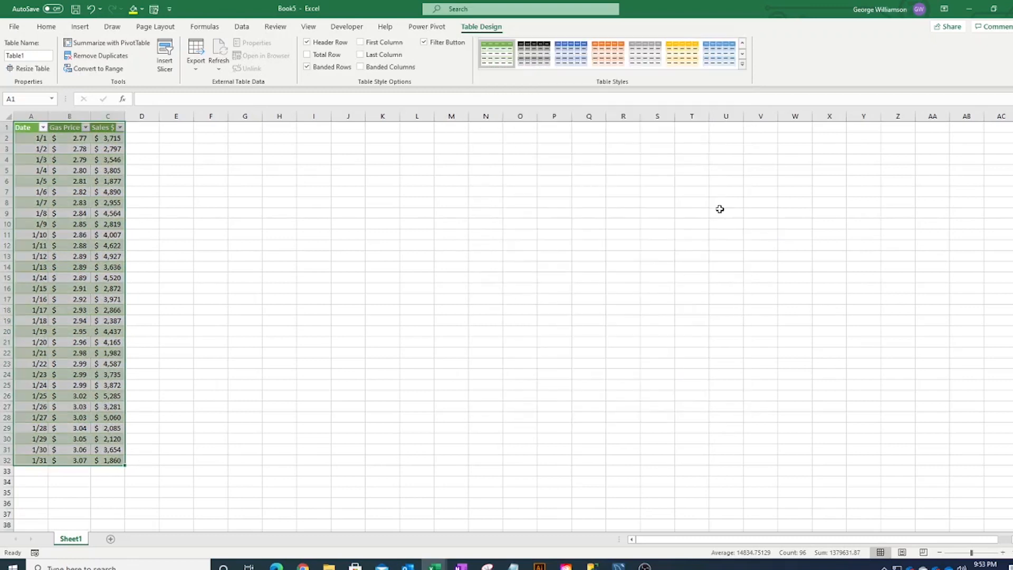
{"action": "left_click", "coordinate": [66, 138]}
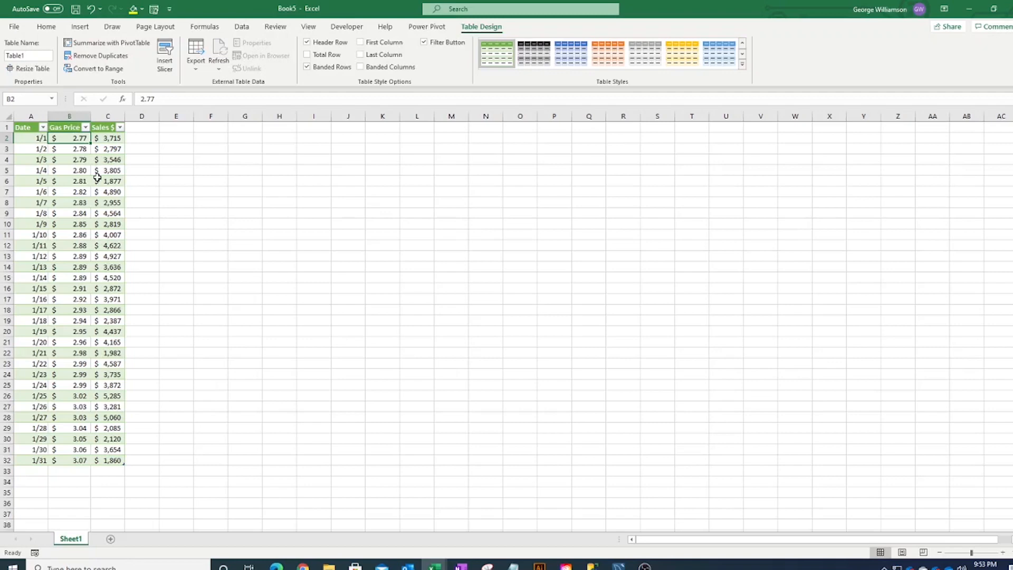
{"action": "key", "text": "ctrl+shift+l"}
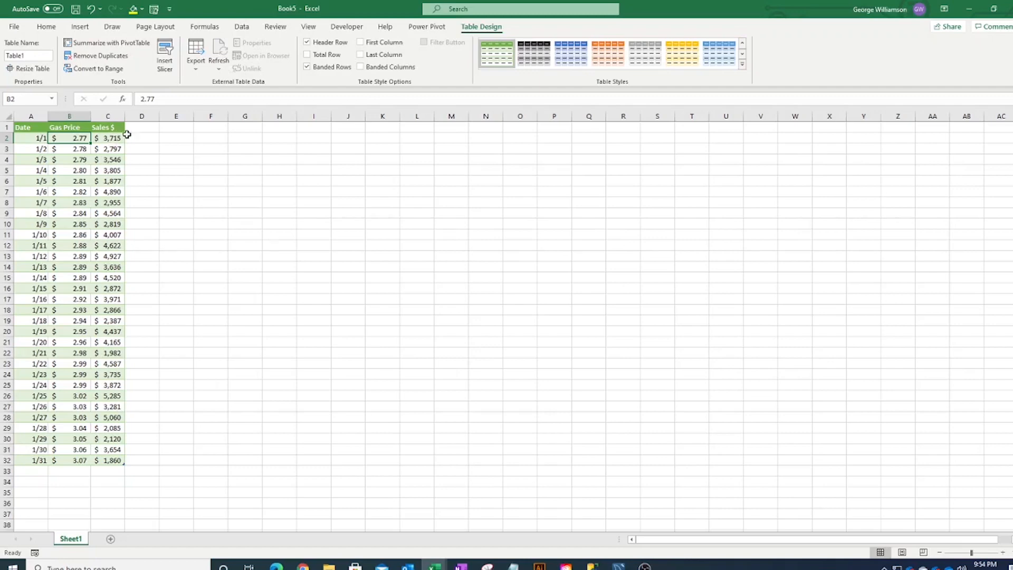
Step: Add a Gallons Sold column in D1 beside the table and autofit column D to its heading
{"action": "left_click", "coordinate": [146, 127]}
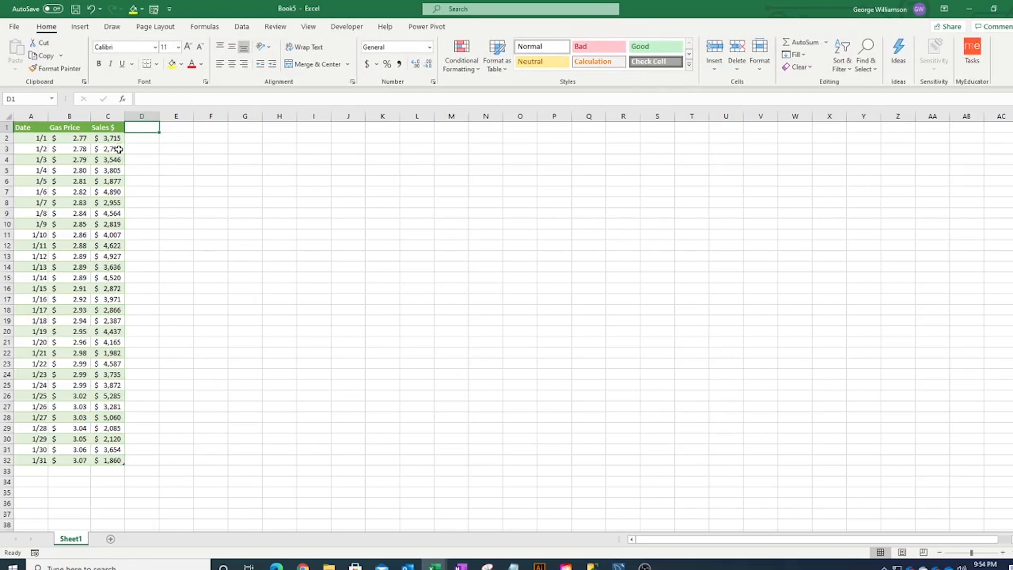
{"action": "type", "text": "Gallons"}
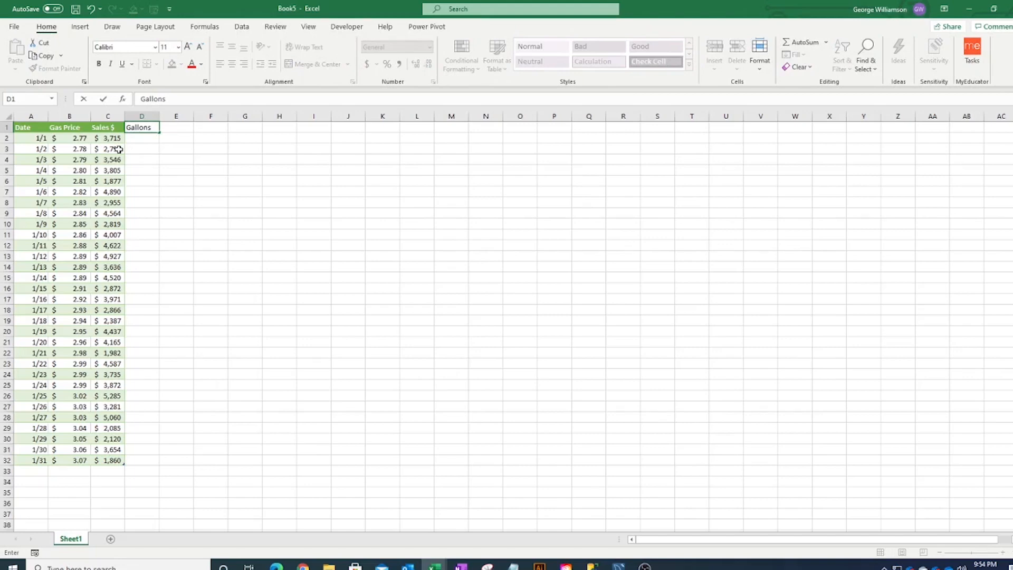
{"action": "type", "text": " Sold"}
{"action": "key", "text": "Return"}
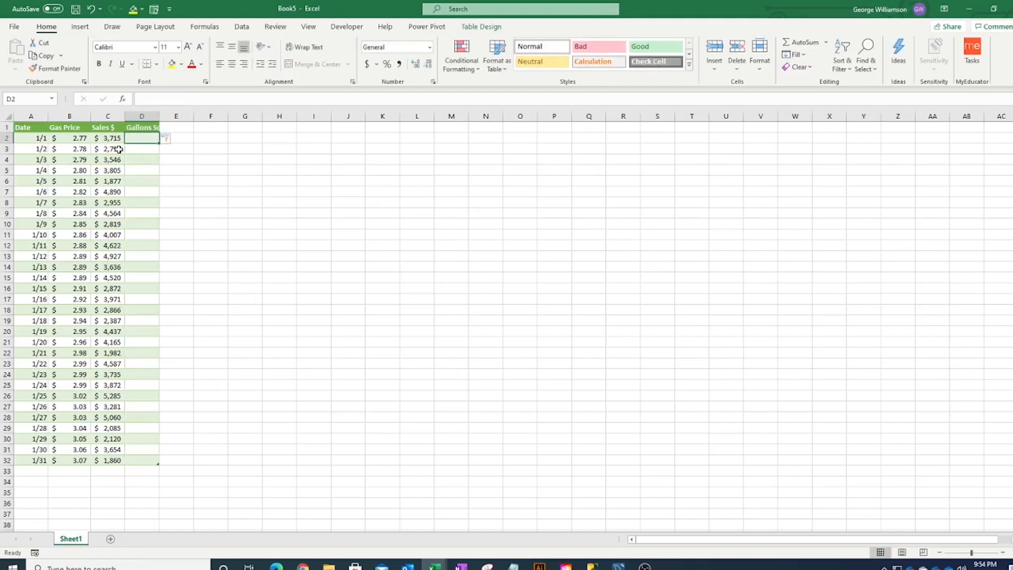
{"action": "double_click", "coordinate": [159, 115]}
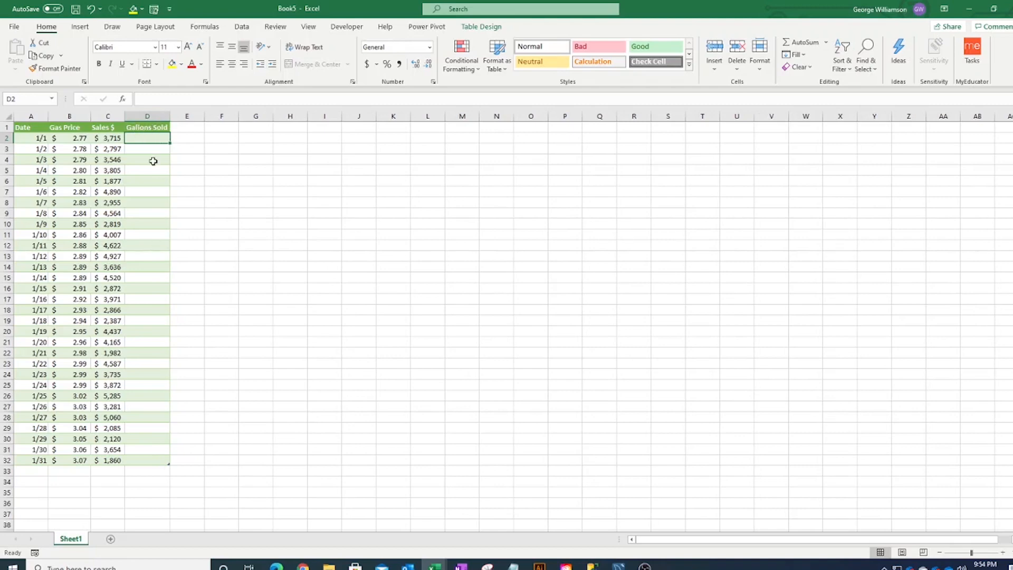
Step: Enter =[@[Sales $]]/[@[Gas Price]] in D2 and fill it down the Gallons Sold column to row 32
{"action": "type", "text": "="}
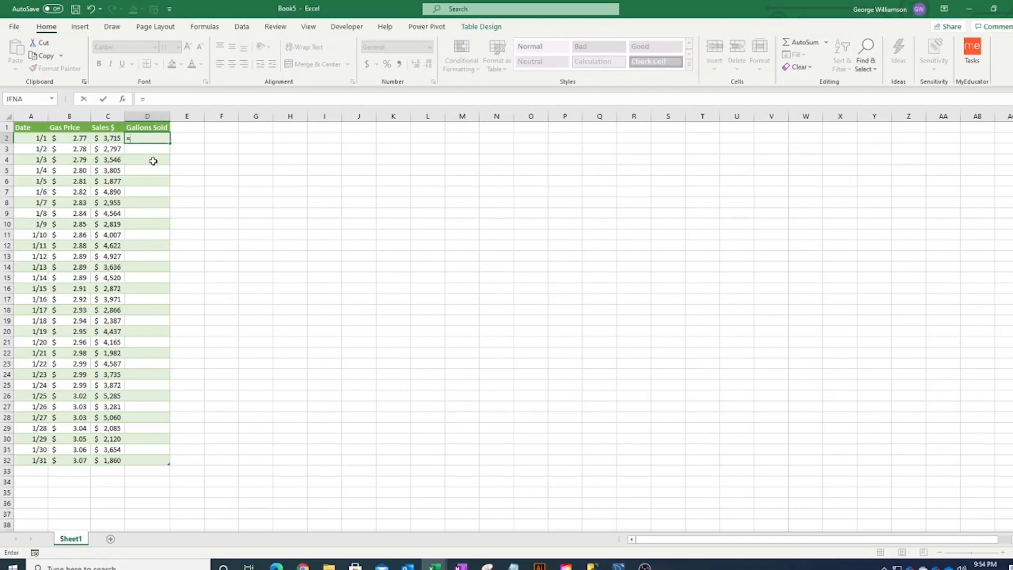
{"action": "left_click", "coordinate": [116, 138]}
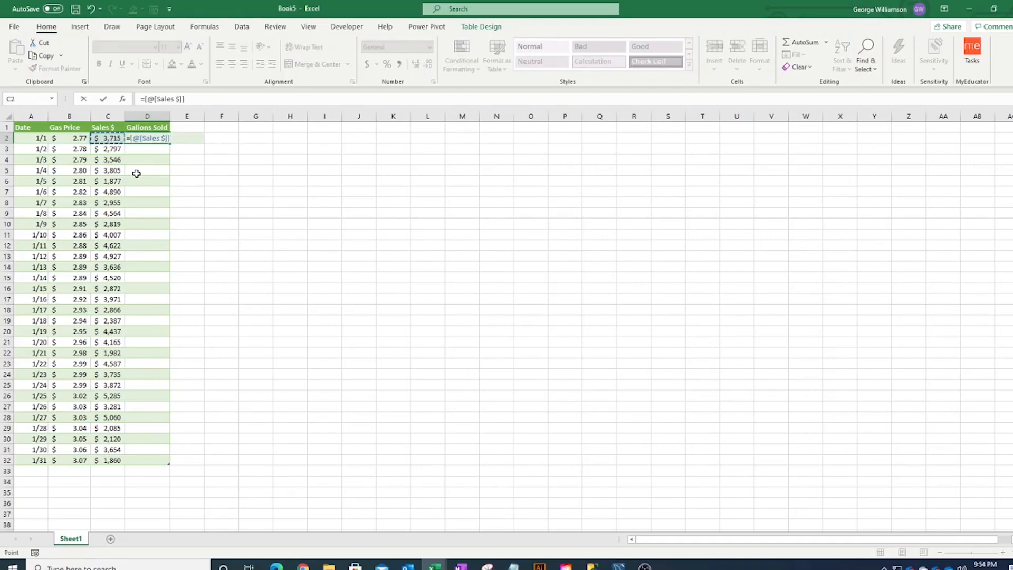
{"action": "type", "text": "/"}
{"action": "left_click", "coordinate": [73, 138]}
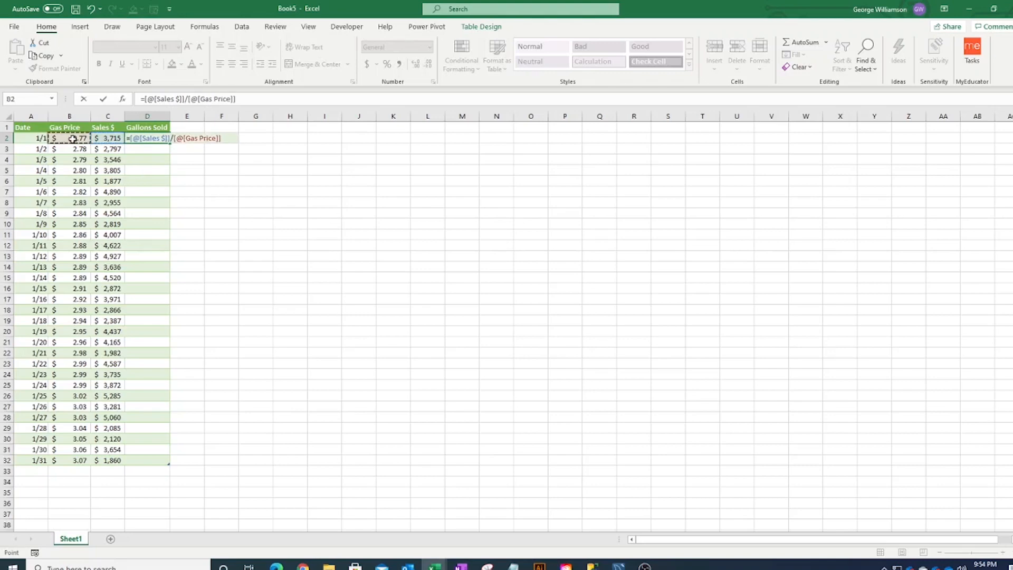
{"action": "key", "text": "Return"}
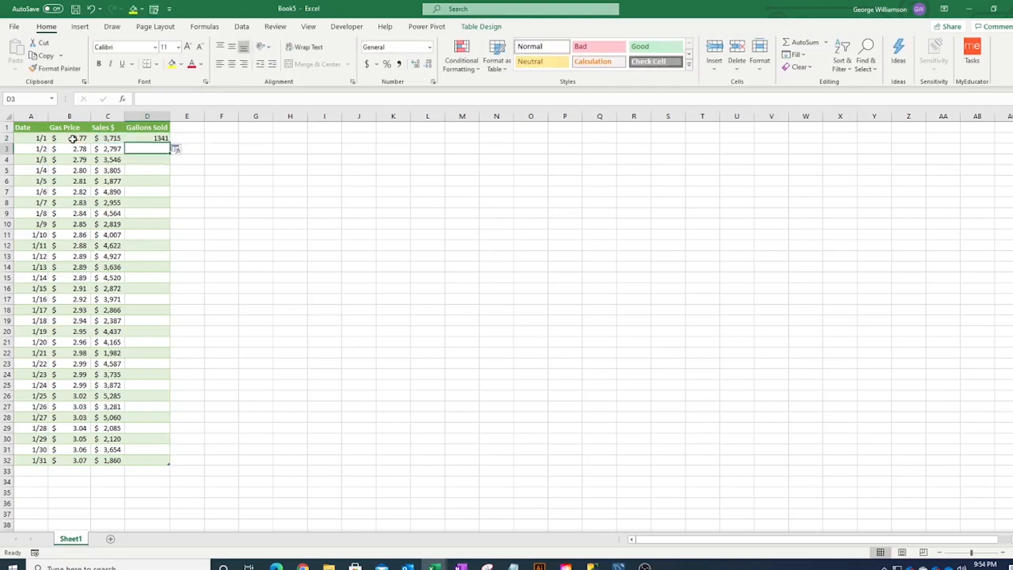
{"action": "left_click", "coordinate": [147, 138]}
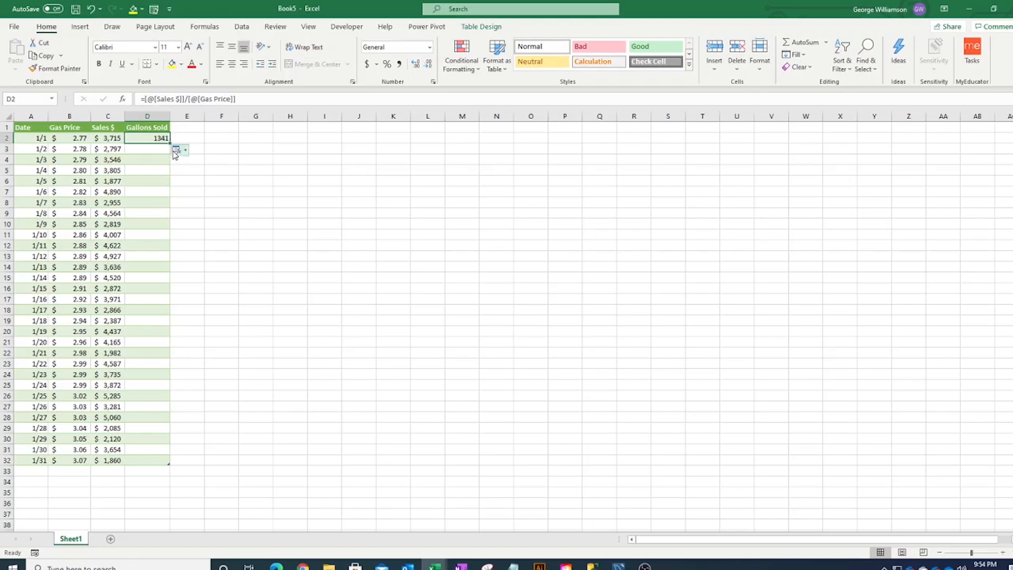
{"action": "double_click", "coordinate": [170, 144]}
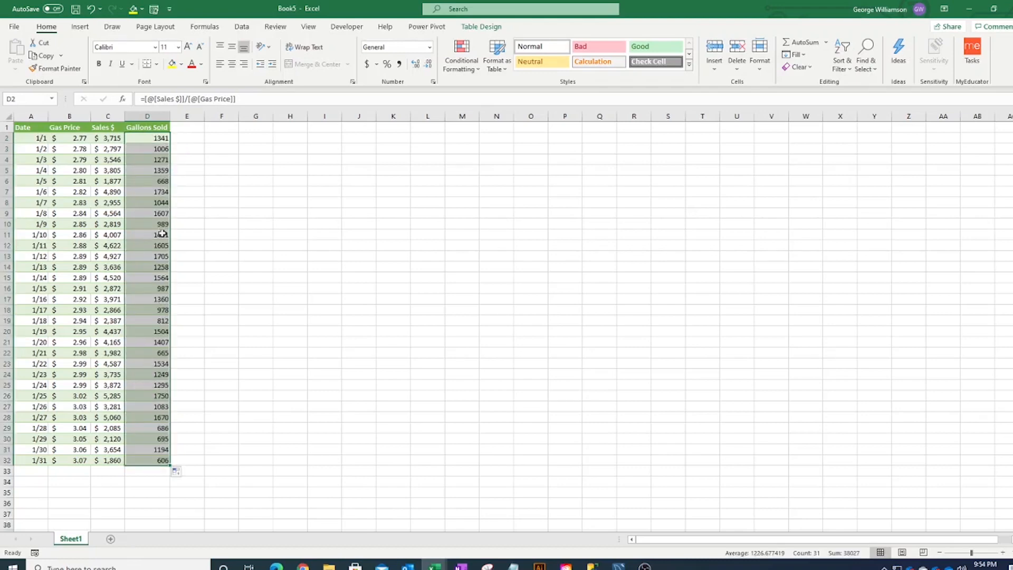
Step: Examine the structured-reference formulas and the cells they refer to in D5, D9 and D13
{"action": "left_click", "coordinate": [153, 170]}
{"action": "left_click", "coordinate": [183, 98]}
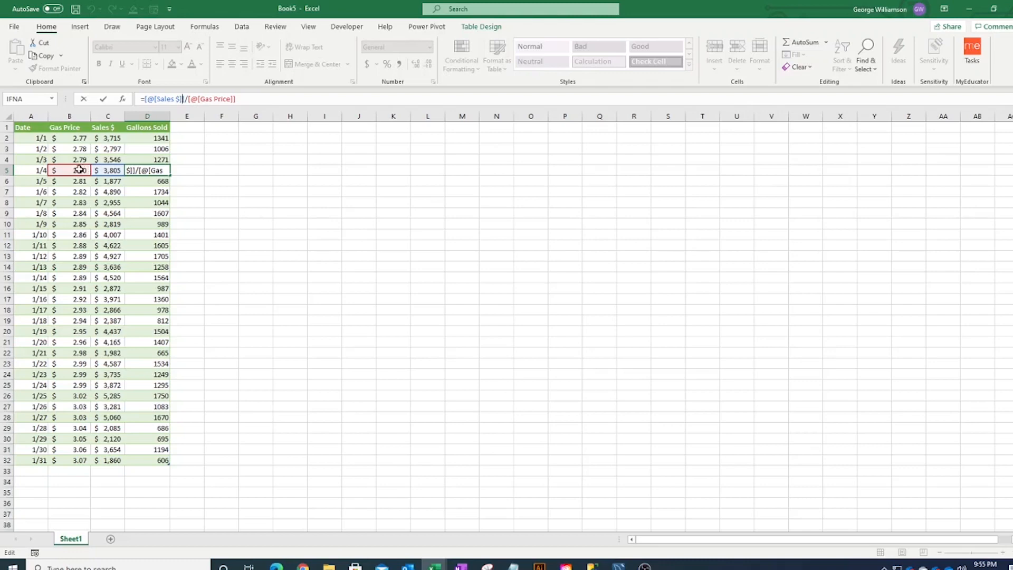
{"action": "left_click", "coordinate": [146, 212]}
{"action": "left_click", "coordinate": [208, 99]}
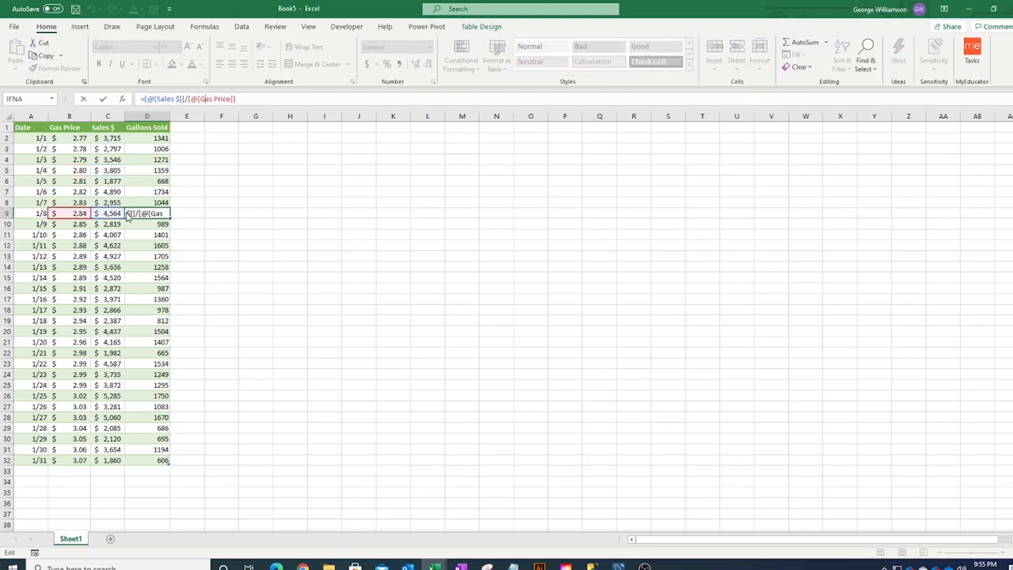
{"action": "left_click", "coordinate": [135, 260]}
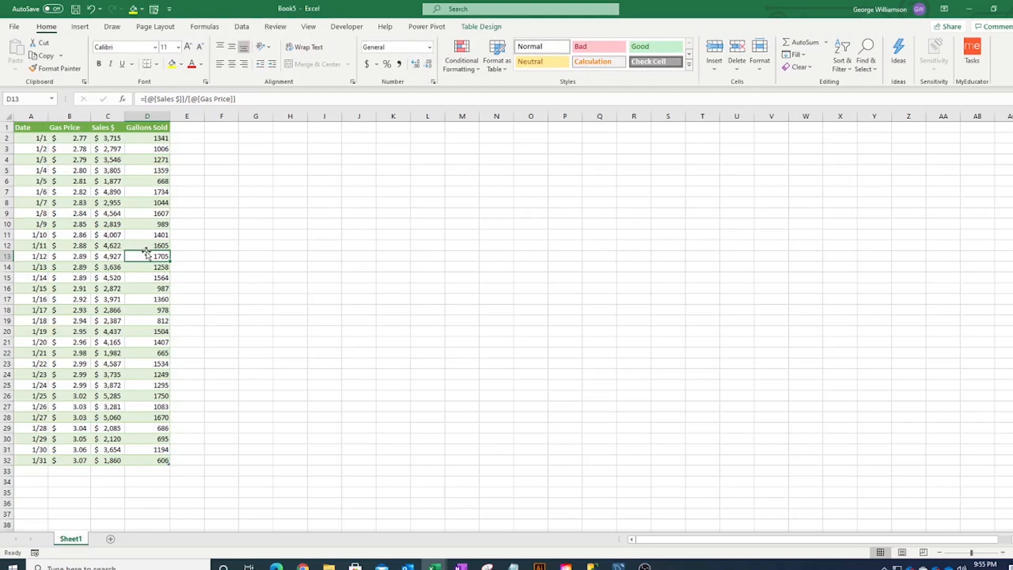
Step: Add a new table row by entering the date 2/1 in A33, and check the formula in D33
{"action": "left_click", "coordinate": [37, 469]}
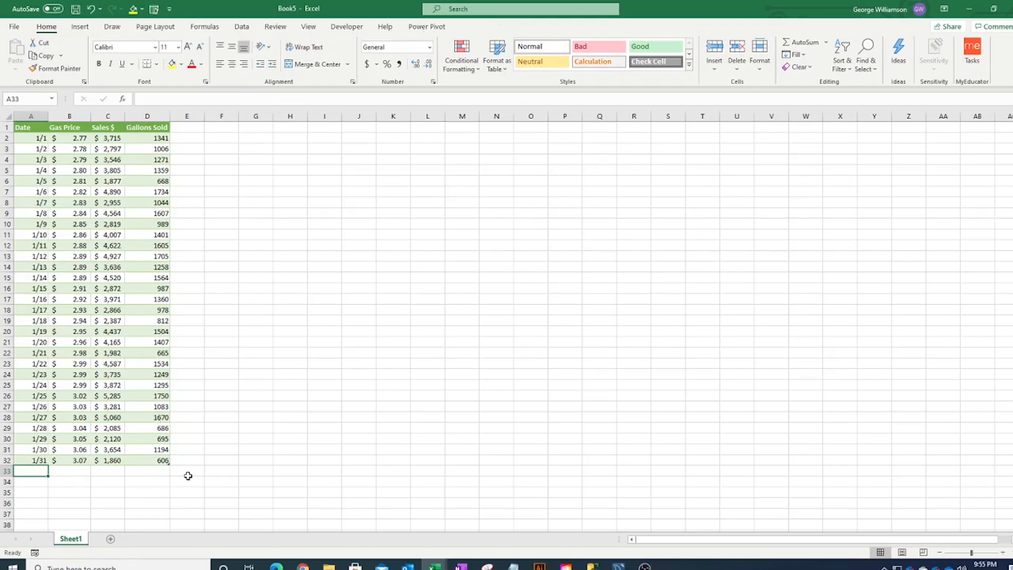
{"action": "type", "text": "2/"}
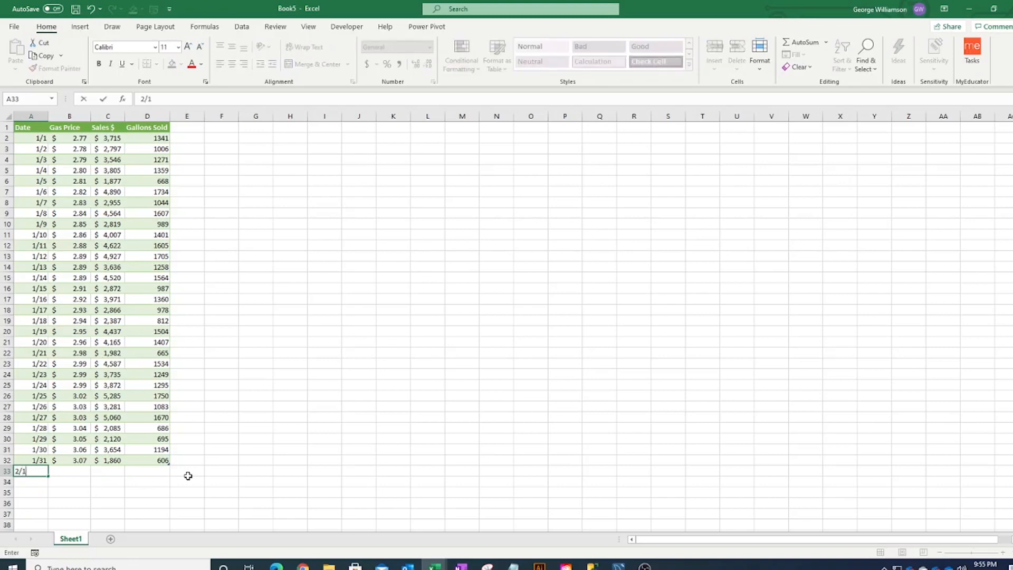
{"action": "type", "text": "1"}
{"action": "key", "text": "Return"}
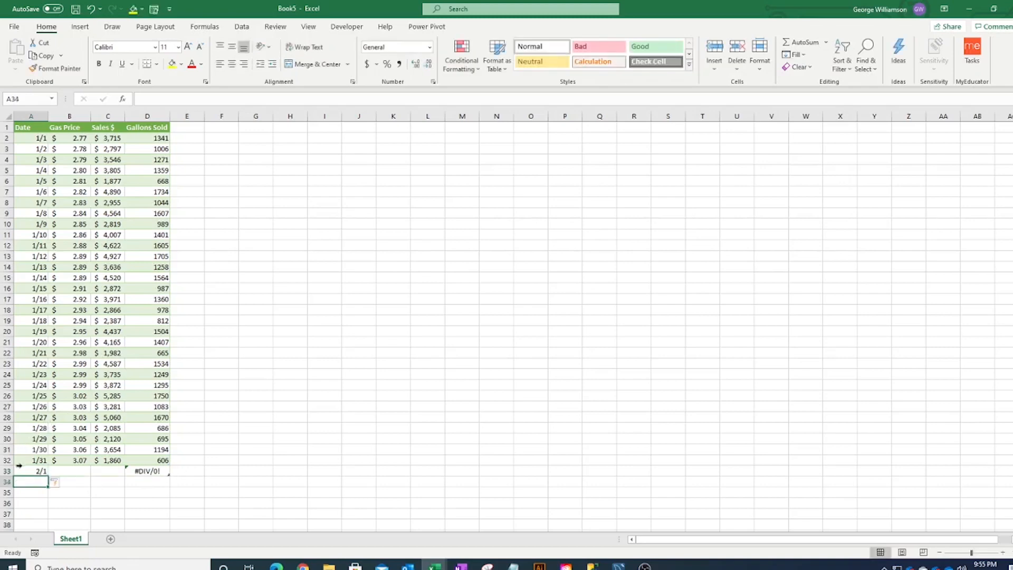
{"action": "left_click", "coordinate": [155, 471]}
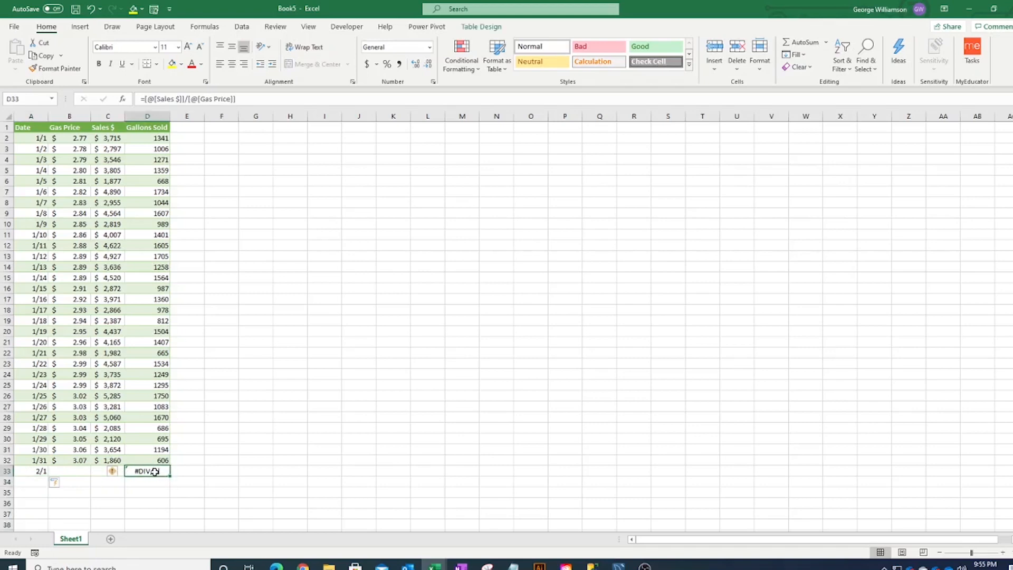
Step: Complete the 2/1 row with a gas price of 4 and sales of 2000
{"action": "left_click", "coordinate": [79, 473]}
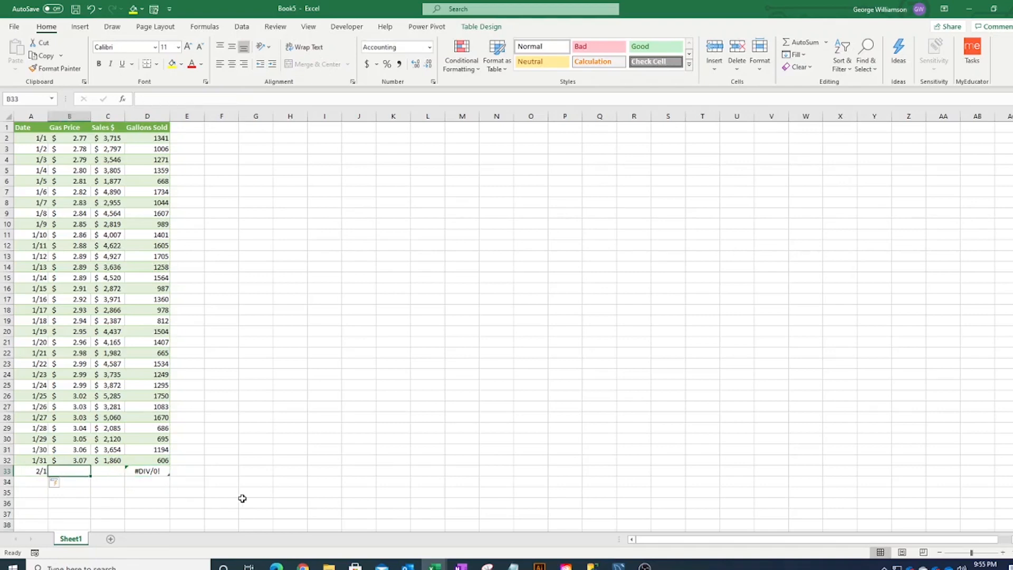
{"action": "type", "text": "4"}
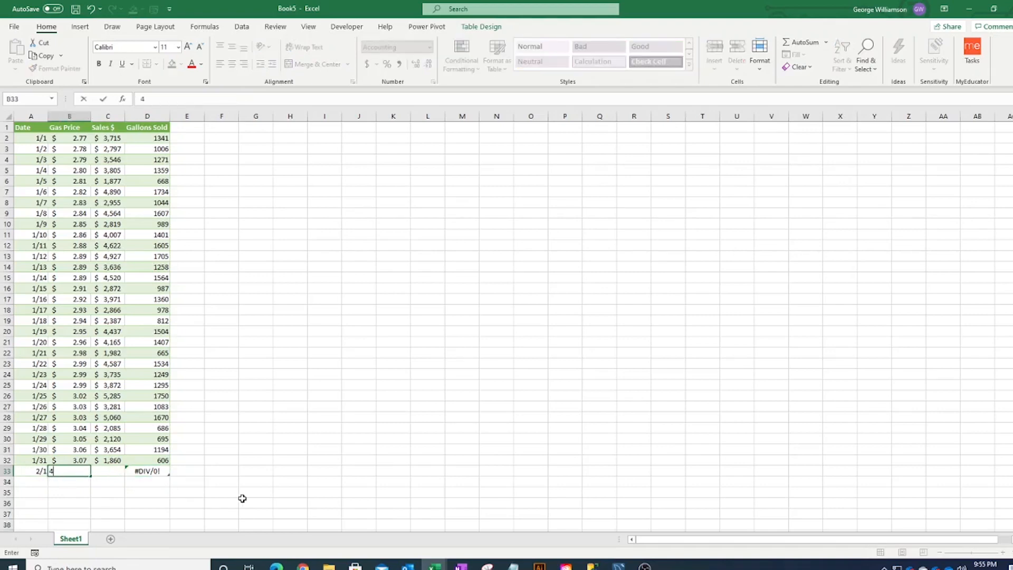
{"action": "key", "text": "Return"}
{"action": "key", "text": "Up"}
{"action": "key", "text": "Right"}
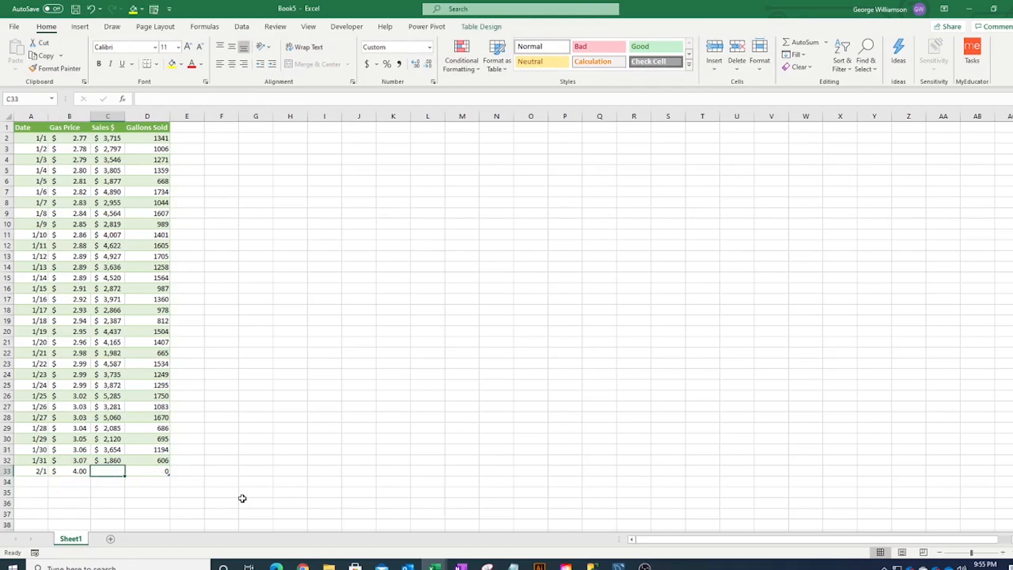
{"action": "type", "text": "2000"}
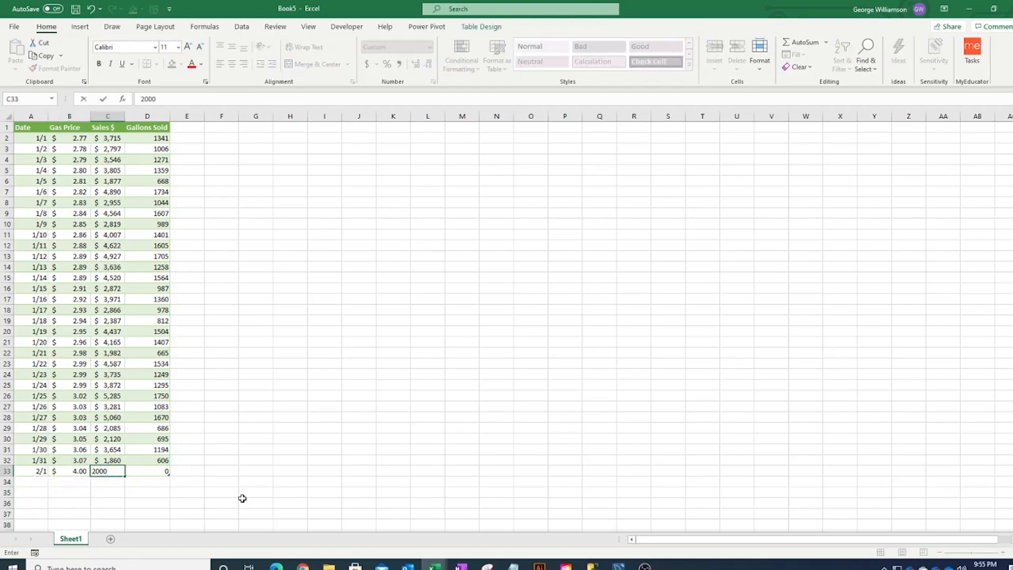
{"action": "key", "text": "Return"}
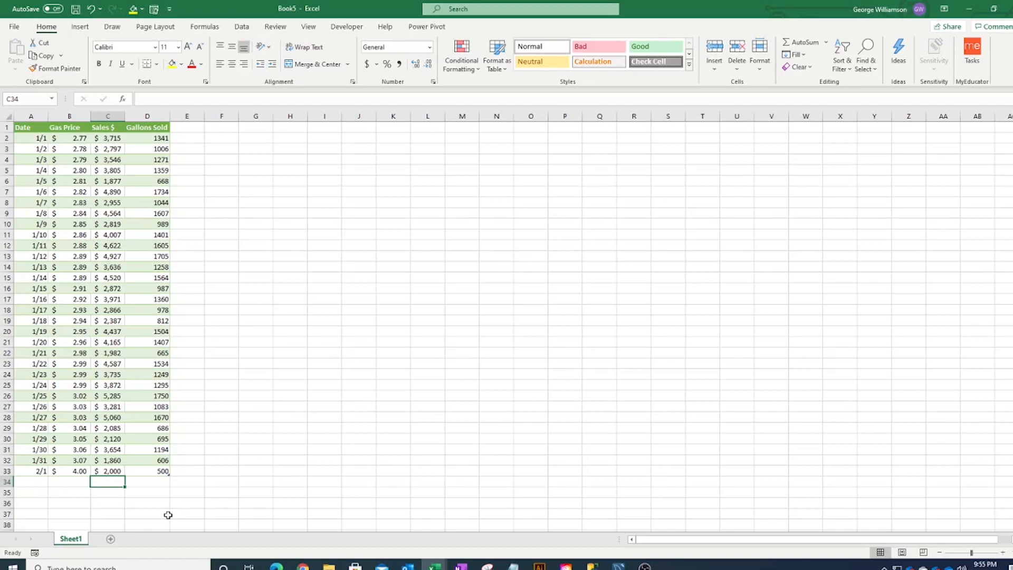
{"action": "left_click", "coordinate": [44, 482]}
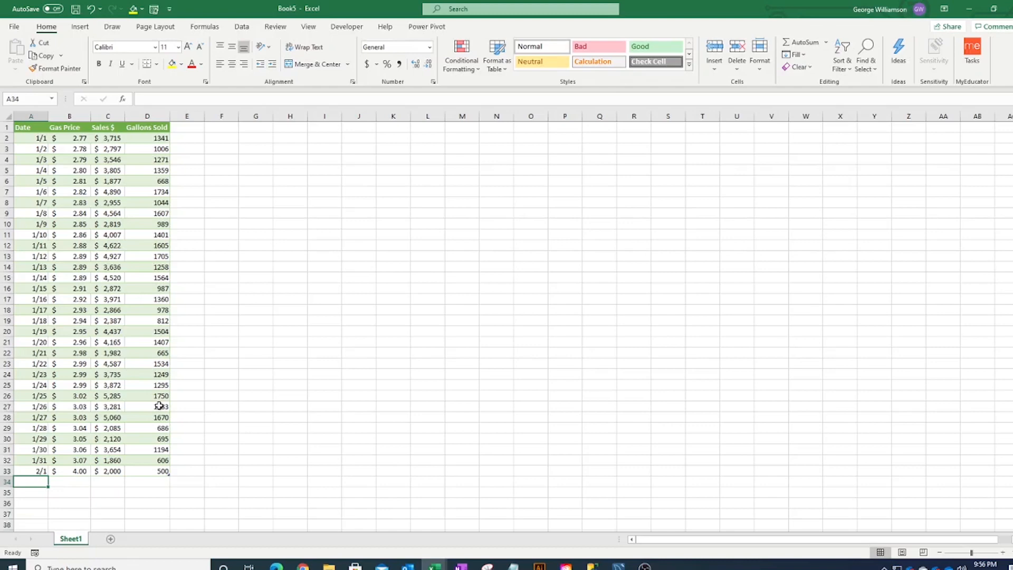
{"action": "left_click", "coordinate": [111, 374]}
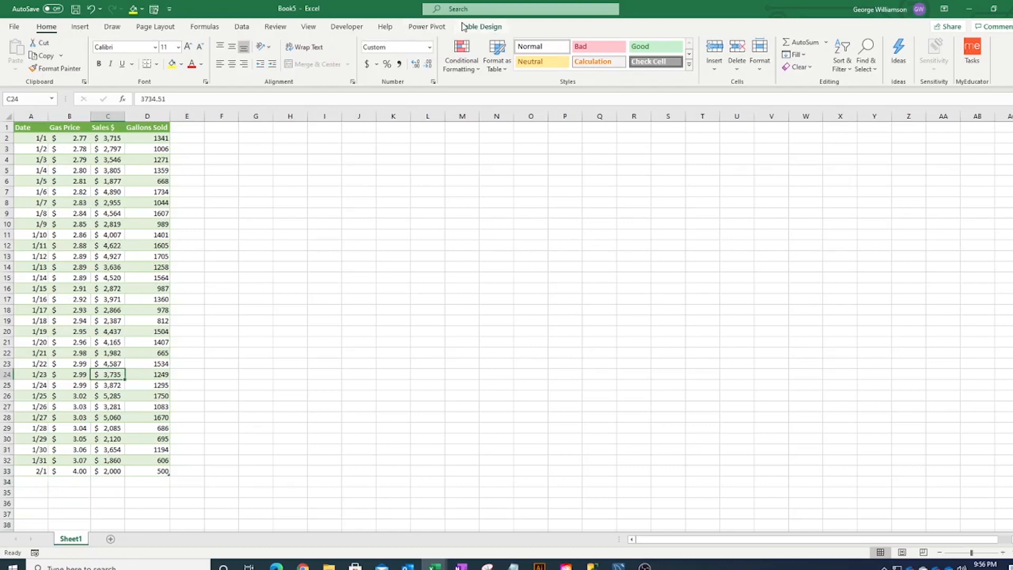
{"action": "left_click", "coordinate": [464, 27]}
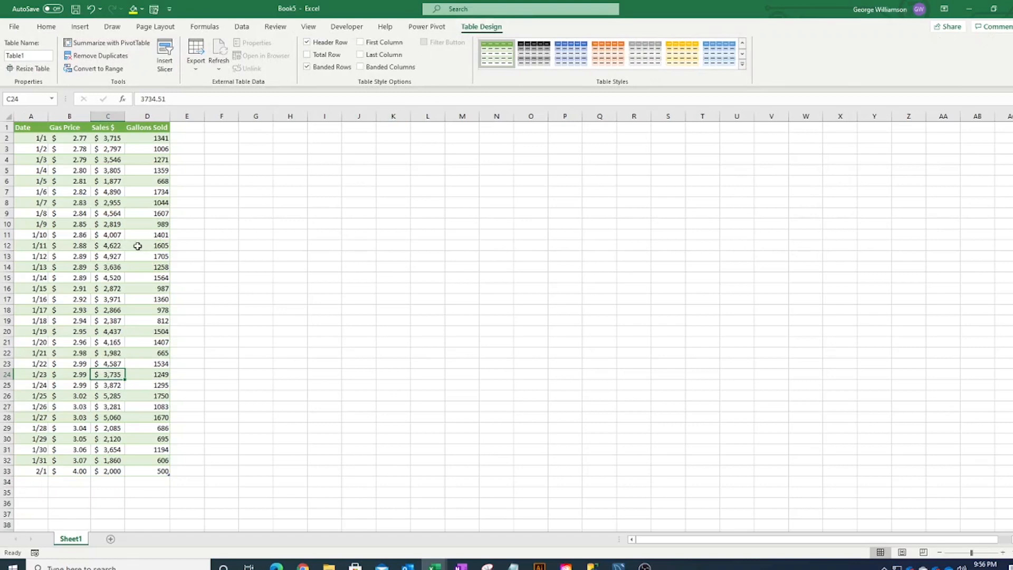
{"action": "left_click", "coordinate": [284, 287]}
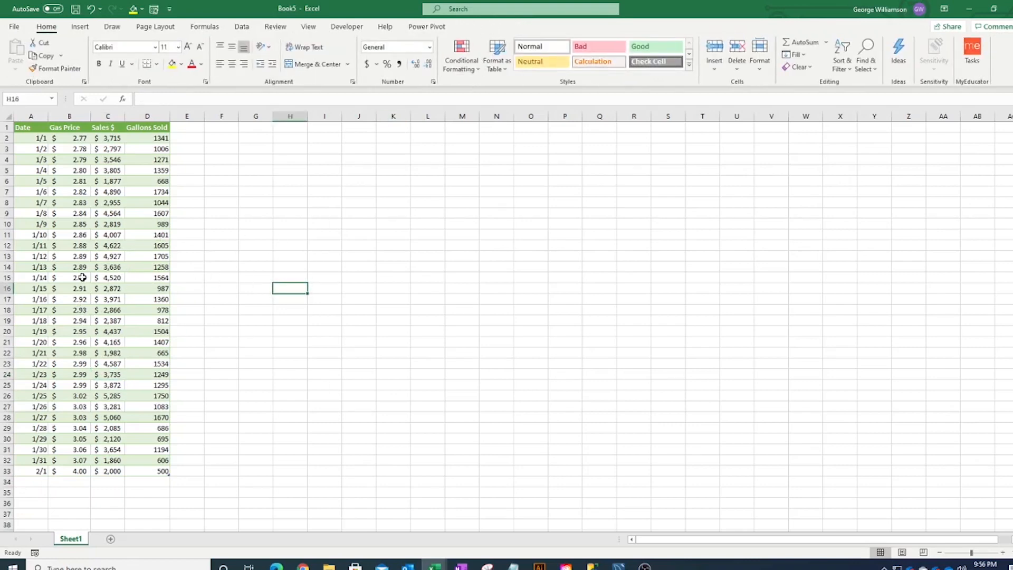
Step: Add a total row beneath the gas sales table
{"action": "left_click", "coordinate": [82, 277]}
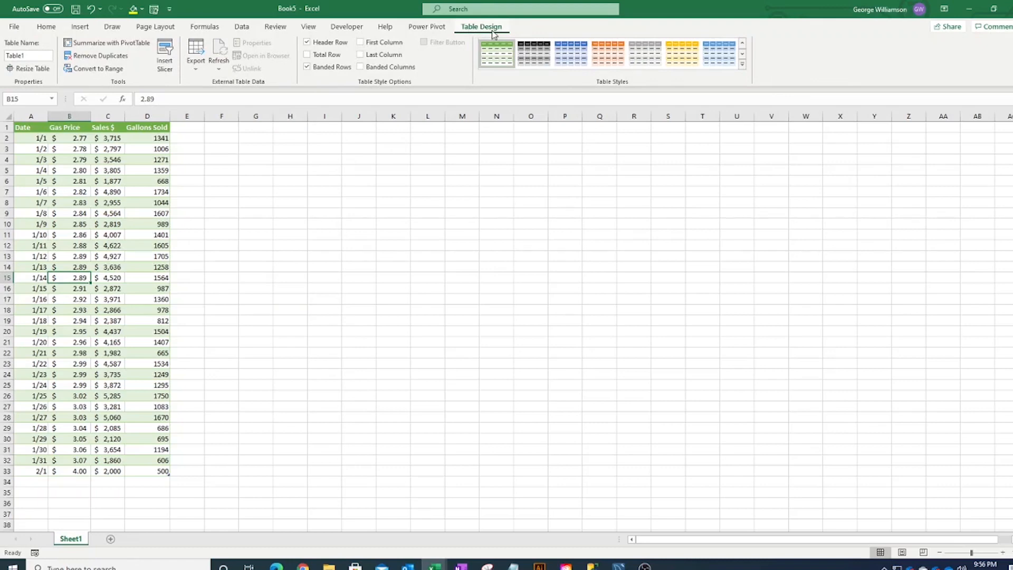
{"action": "left_click", "coordinate": [309, 55]}
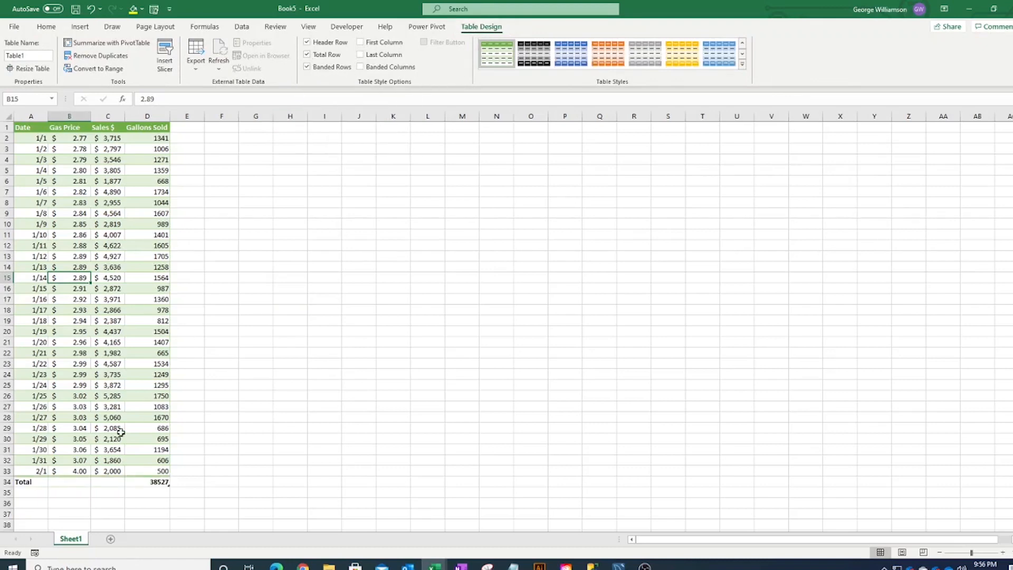
{"action": "left_click", "coordinate": [23, 483]}
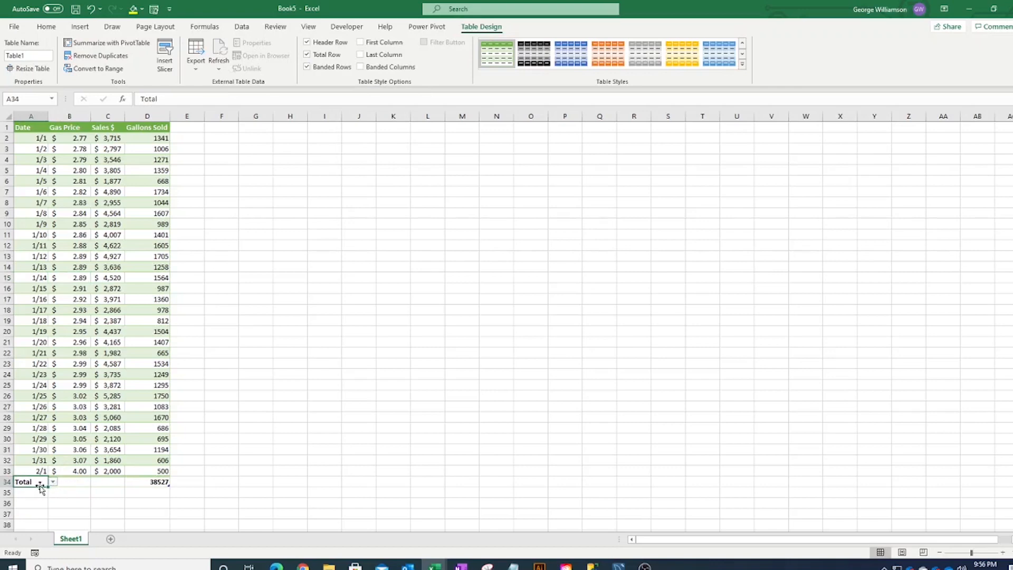
Step: Try to extend the table by entering the date 2/2 in A35 below the total row, and delete the entry
{"action": "left_click", "coordinate": [39, 494]}
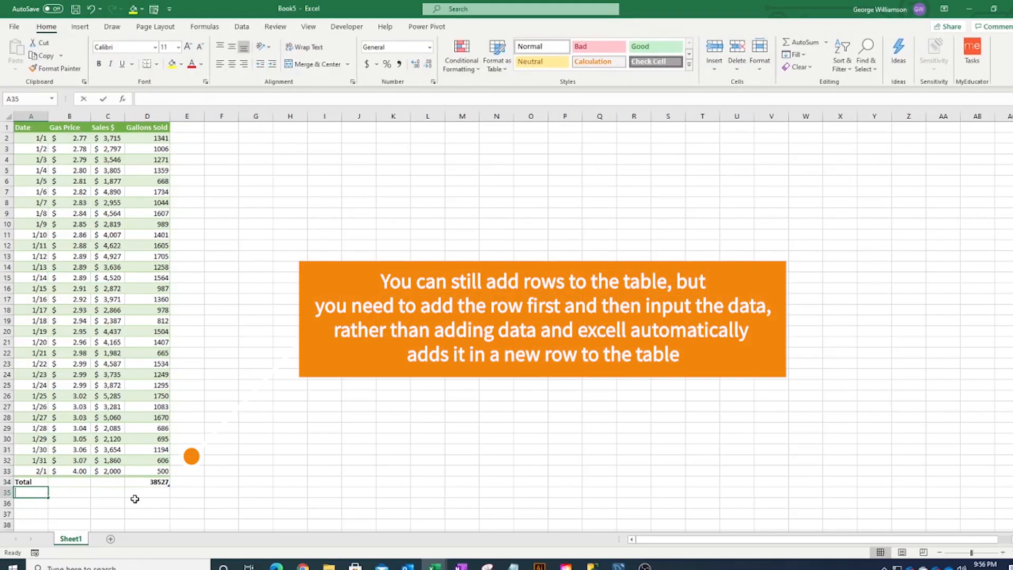
{"action": "type", "text": "2/2"}
{"action": "key", "text": "Return"}
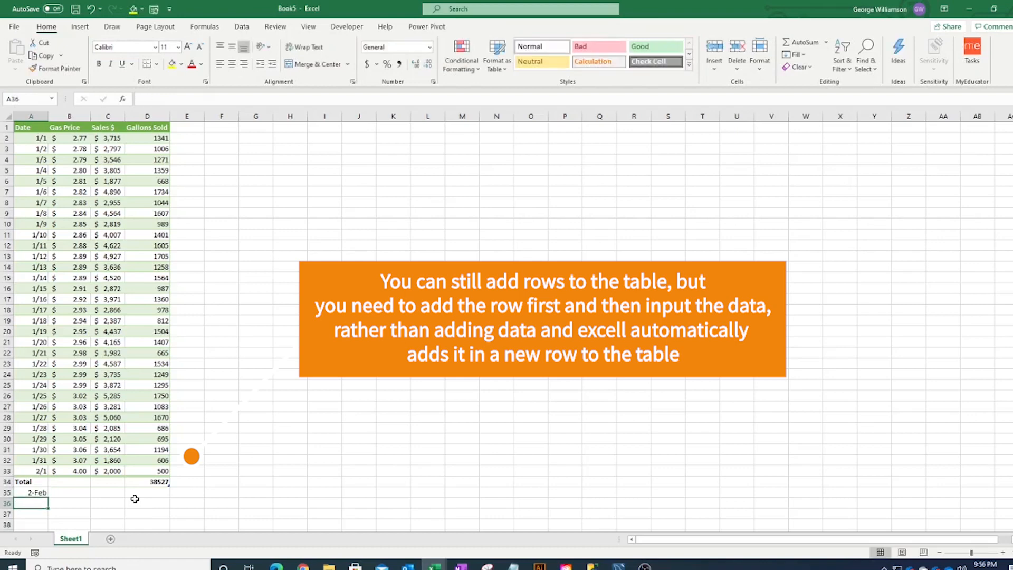
{"action": "key", "text": "Up"}
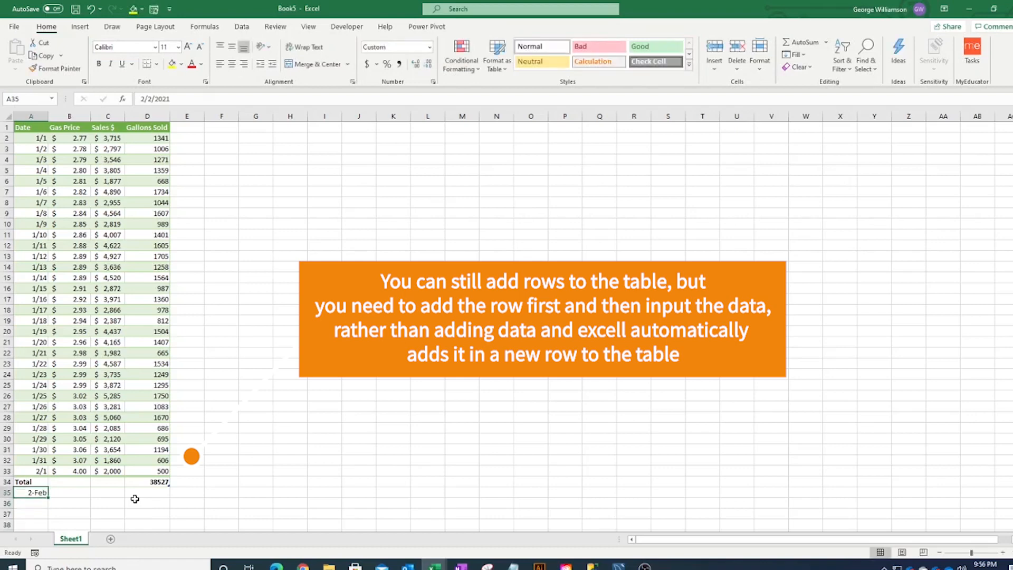
{"action": "key", "text": "Delete"}
Step: Try entering 2/2 over the Total label in A34, and undo the entry
{"action": "key", "text": "Up"}
{"action": "type", "text": "2"}
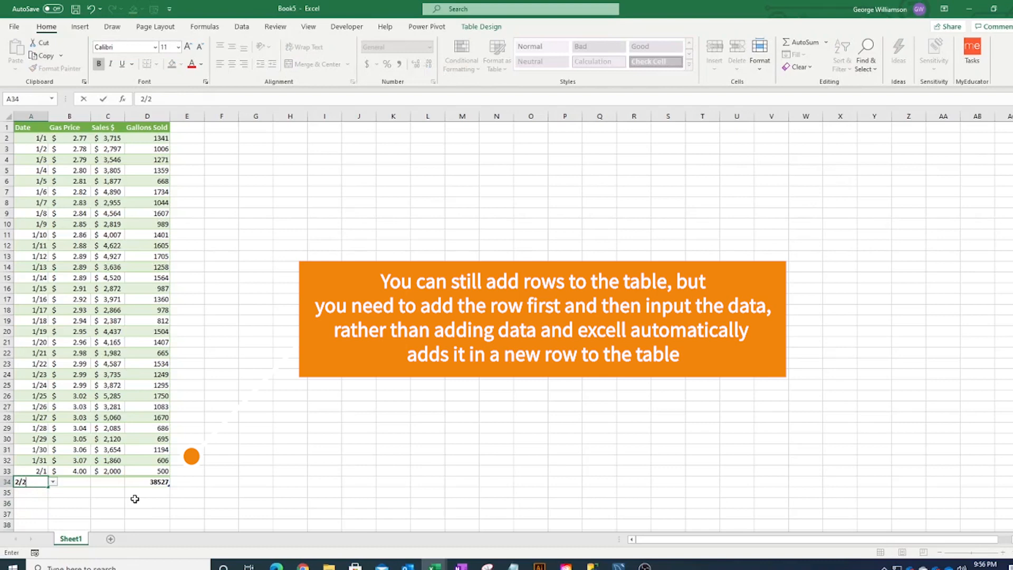
{"action": "key", "text": "Return"}
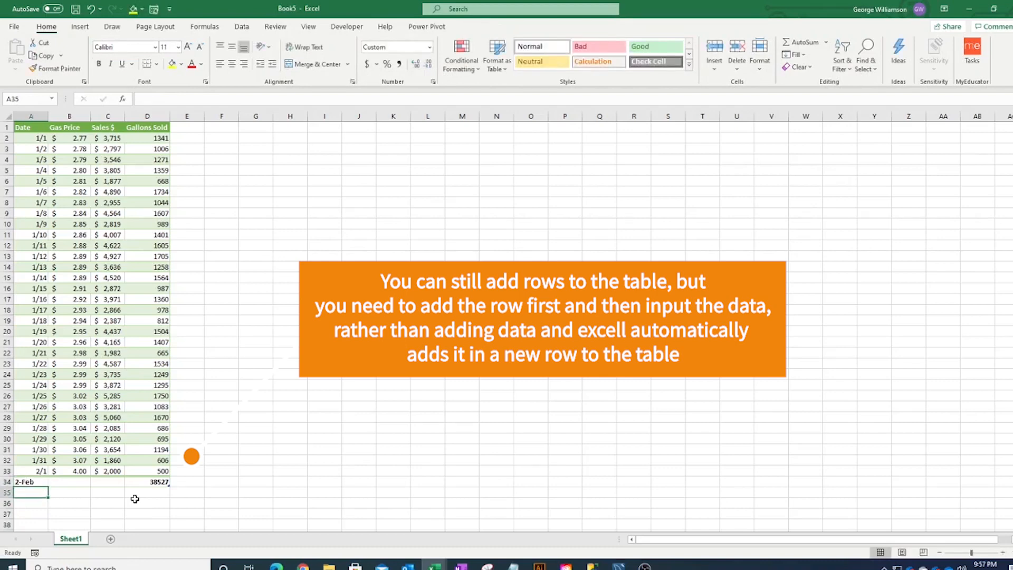
{"action": "key", "text": "ctrl+z"}
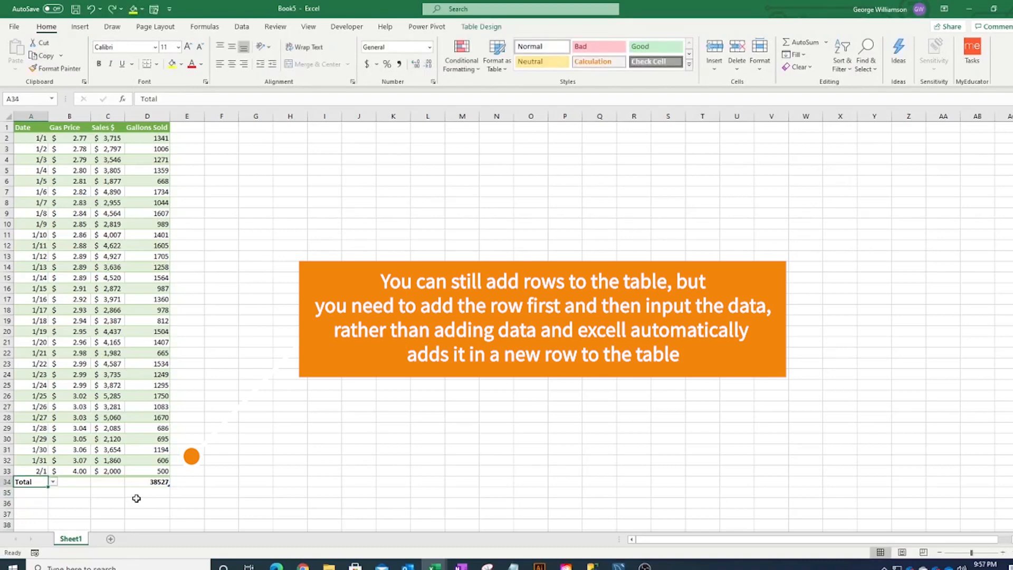
Step: Review the summary functions offered for the Gallons Sold total in D34, and set the Sales $ total in C34 to Average
{"action": "left_click", "coordinate": [212, 440]}
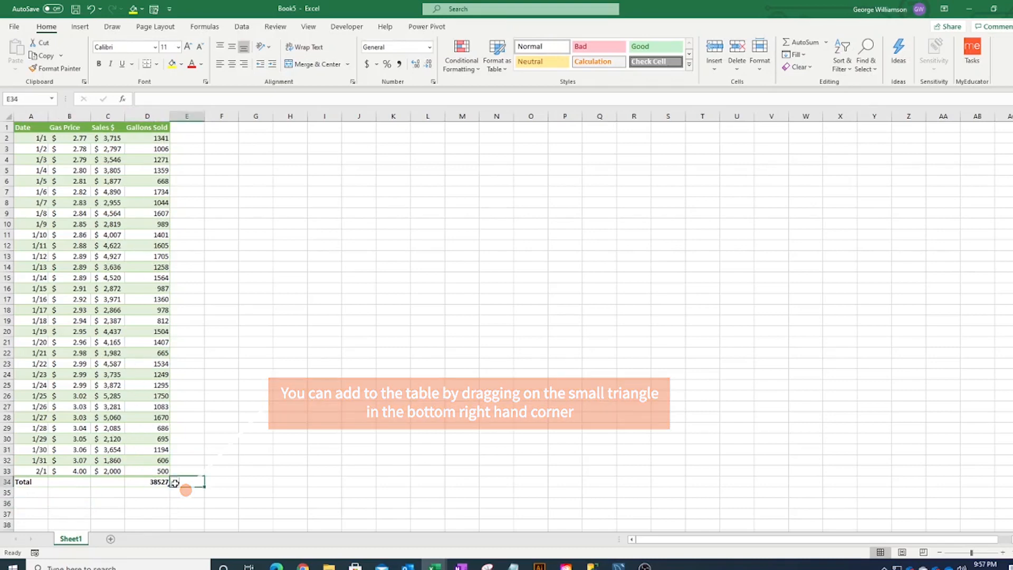
{"action": "left_click", "coordinate": [170, 482]}
{"action": "left_click", "coordinate": [176, 482]}
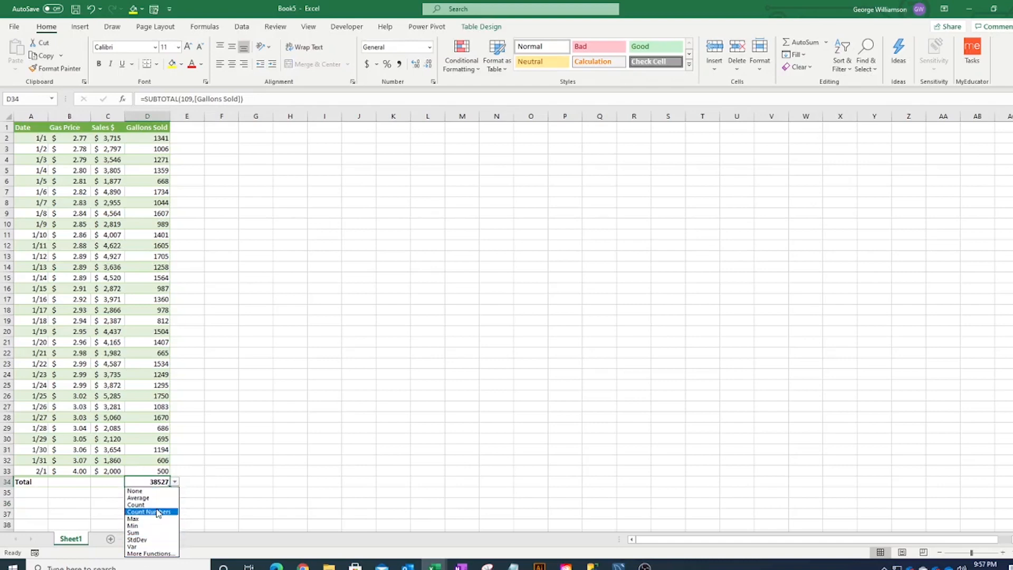
{"action": "left_click", "coordinate": [103, 499]}
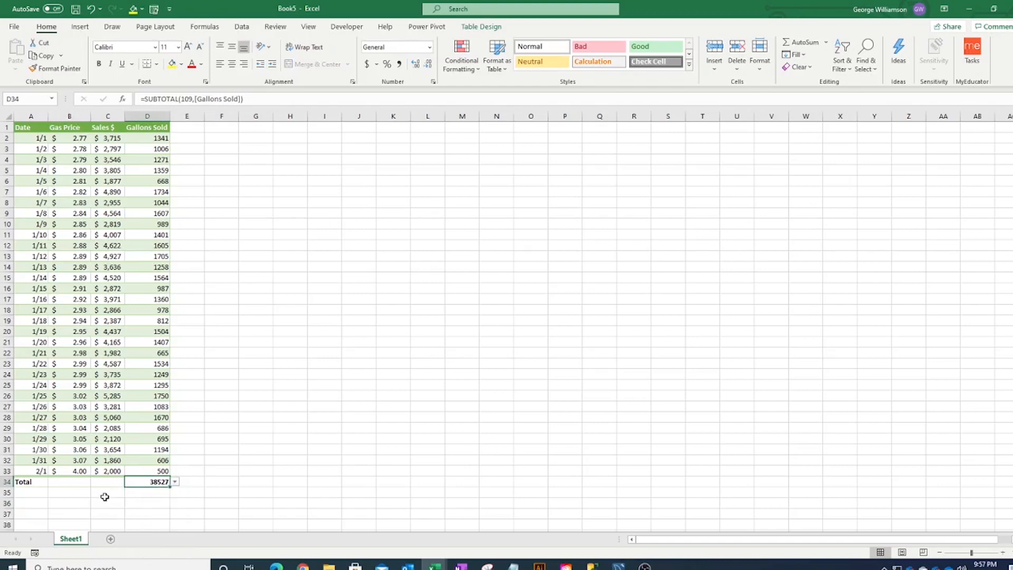
{"action": "left_click", "coordinate": [136, 495]}
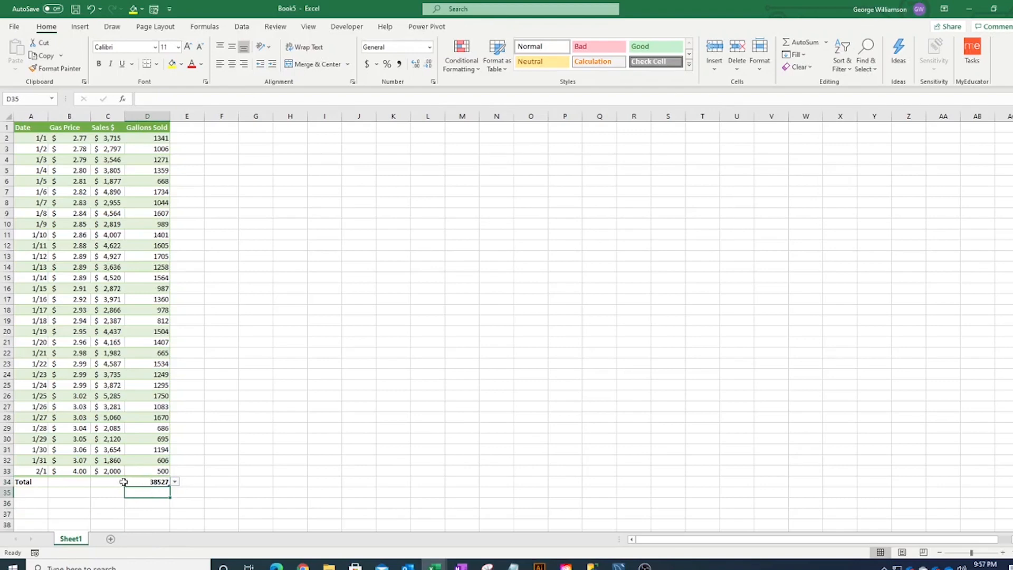
{"action": "left_click", "coordinate": [119, 481]}
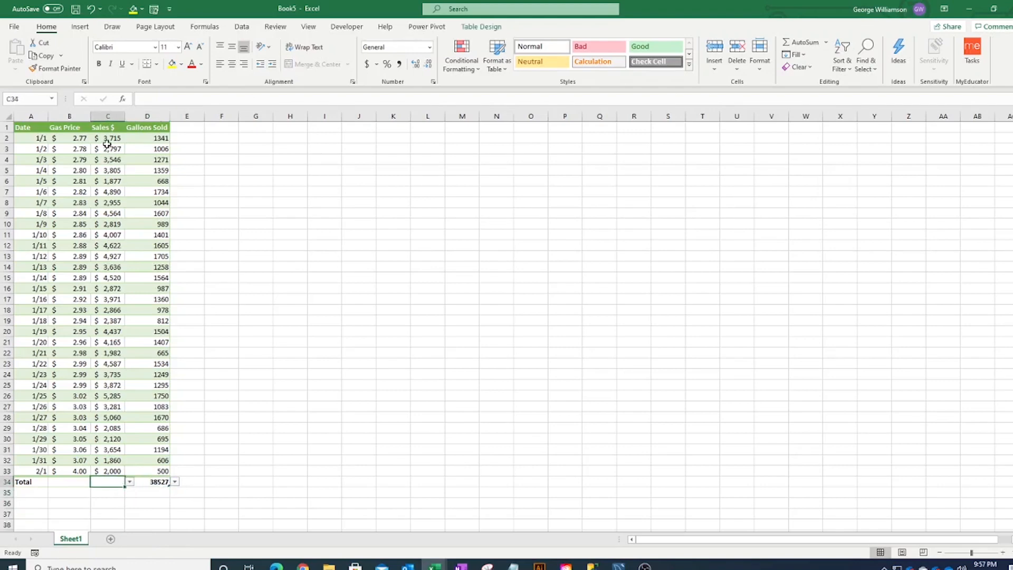
{"action": "left_click", "coordinate": [129, 482]}
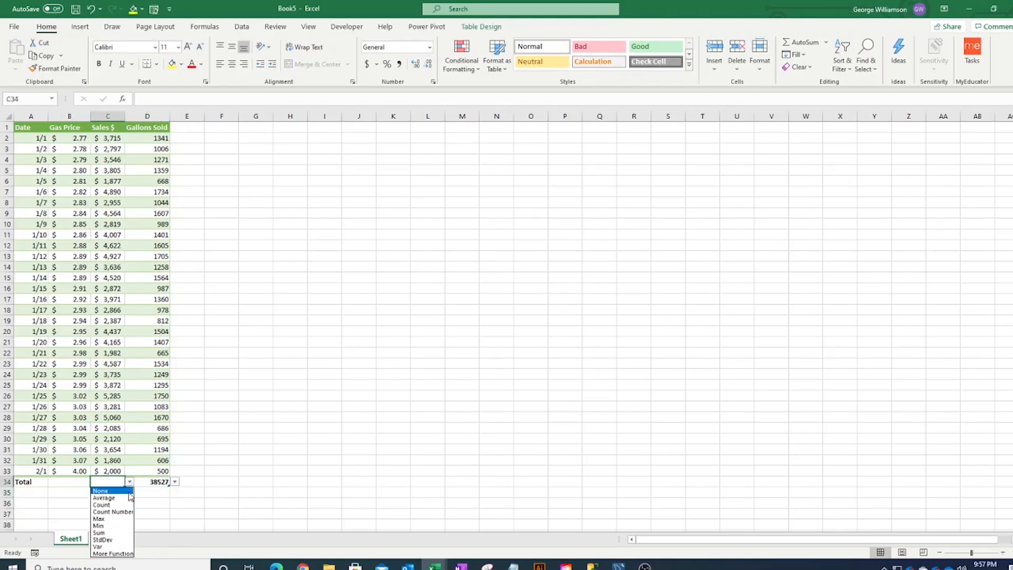
{"action": "left_click", "coordinate": [129, 497]}
Step: Set the Gas Price total in B34 to Count, and check the total formulas in B34, C34 and D34
{"action": "left_click", "coordinate": [74, 483]}
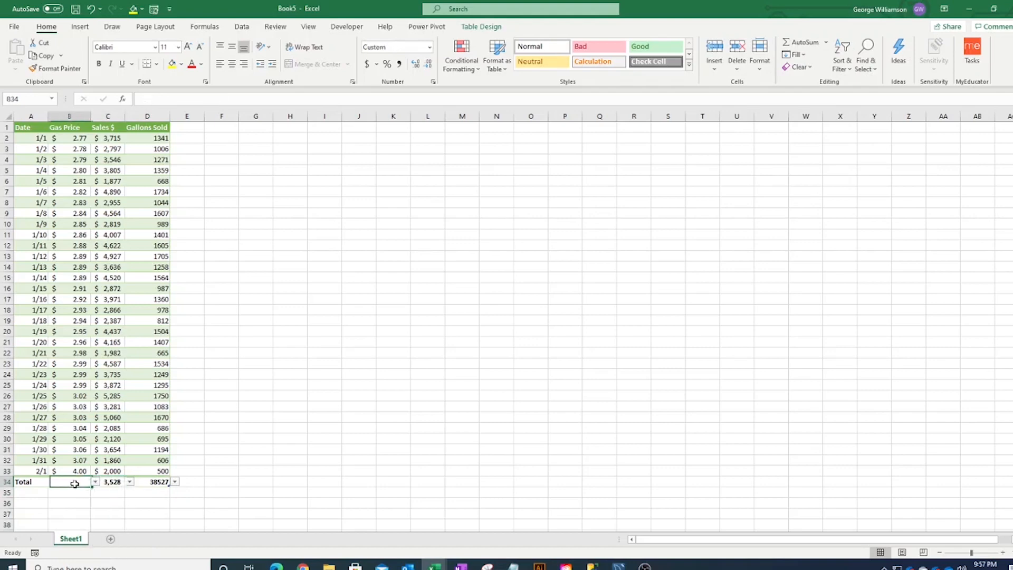
{"action": "left_click", "coordinate": [95, 482]}
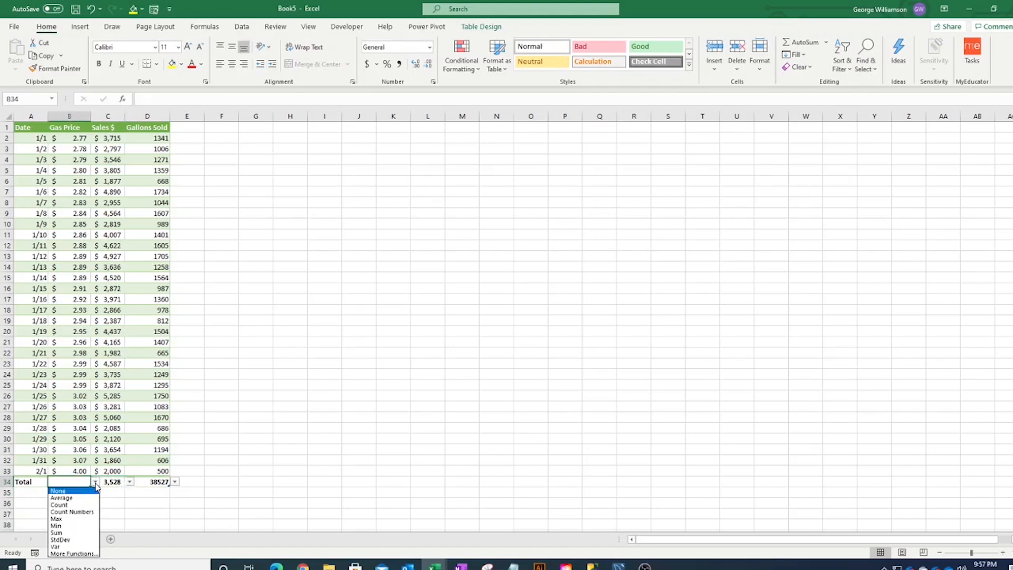
{"action": "left_click", "coordinate": [79, 505]}
{"action": "left_click", "coordinate": [297, 426]}
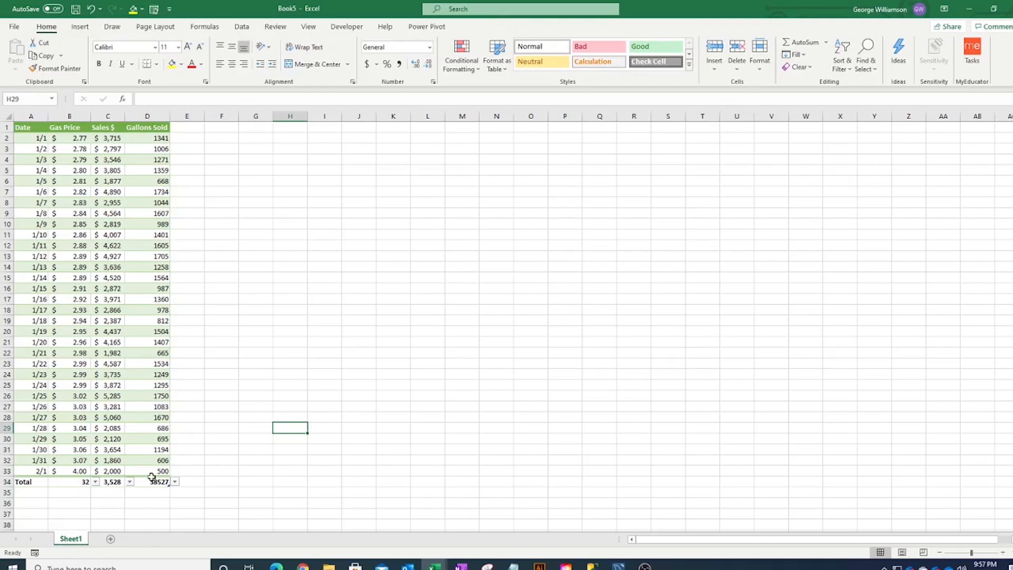
{"action": "left_click", "coordinate": [84, 482]}
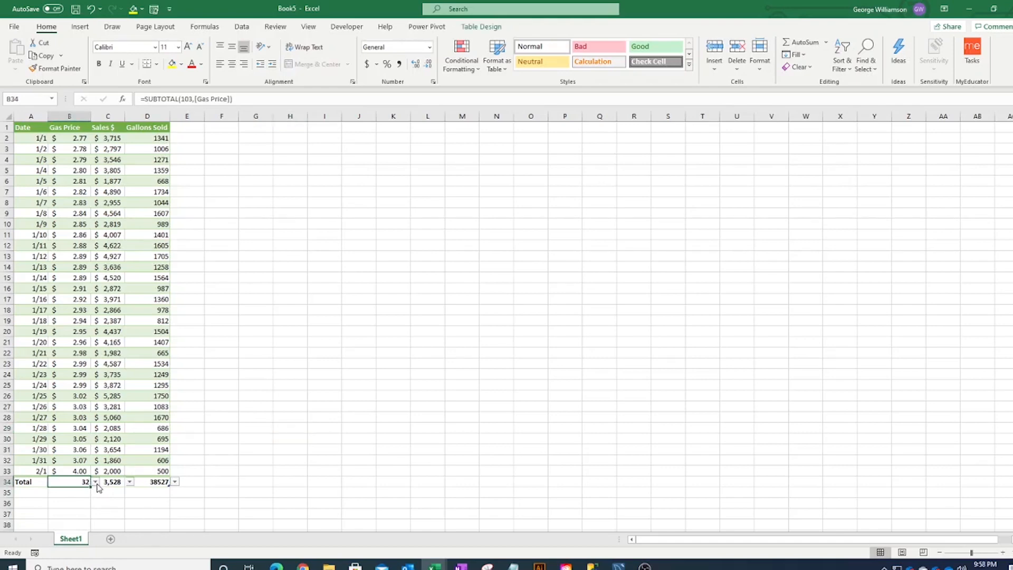
{"action": "left_click", "coordinate": [109, 482]}
{"action": "left_click", "coordinate": [146, 482]}
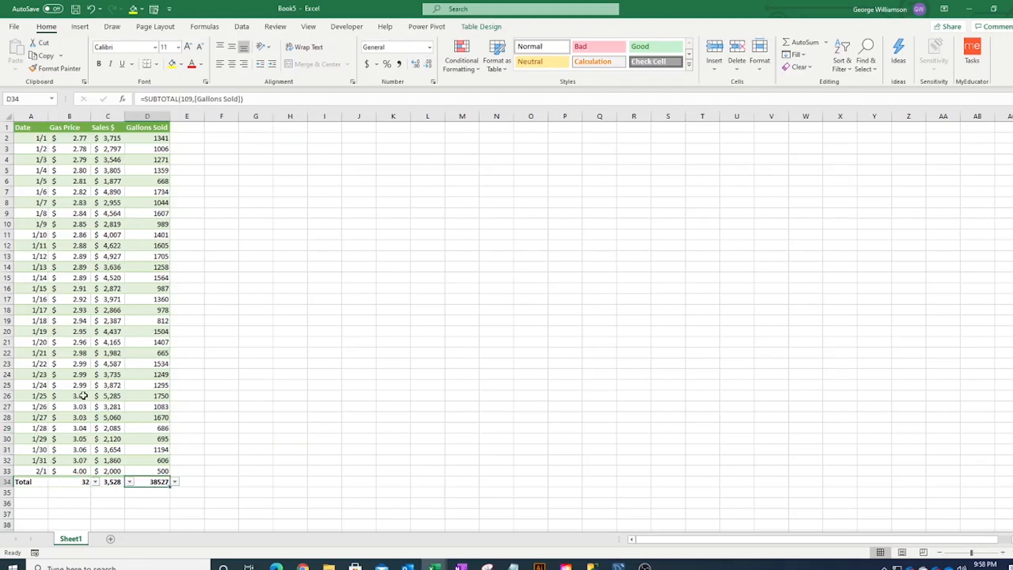
Step: Turn on filtering for the table's header row A1:D1
{"action": "left_click", "coordinate": [100, 420]}
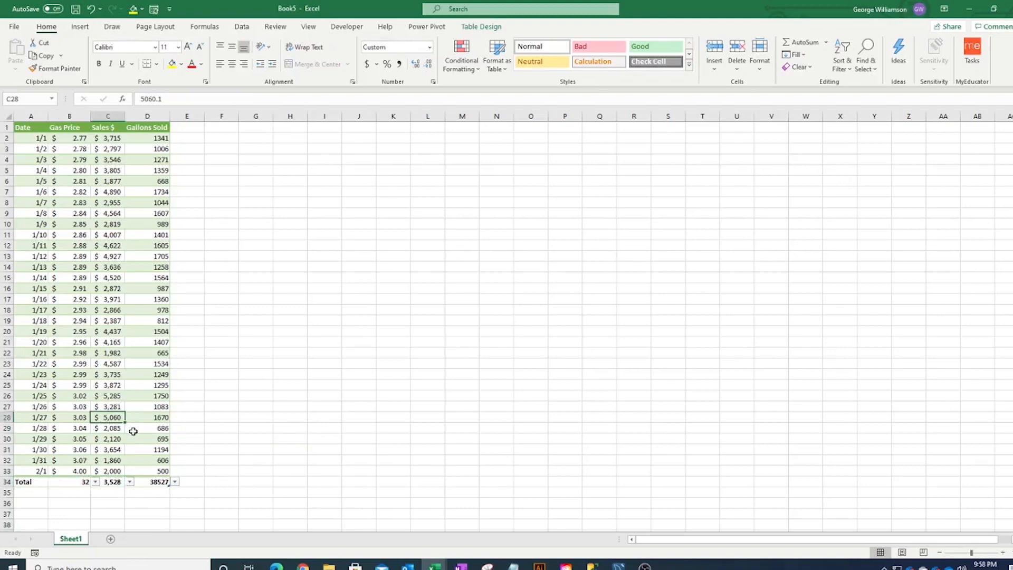
{"action": "key", "text": "ctrl+shift+l"}
{"action": "key", "text": "ctrl+shift+l"}
{"action": "left_click_drag", "start_coordinate": [34, 128], "coordinate": [167, 129]}
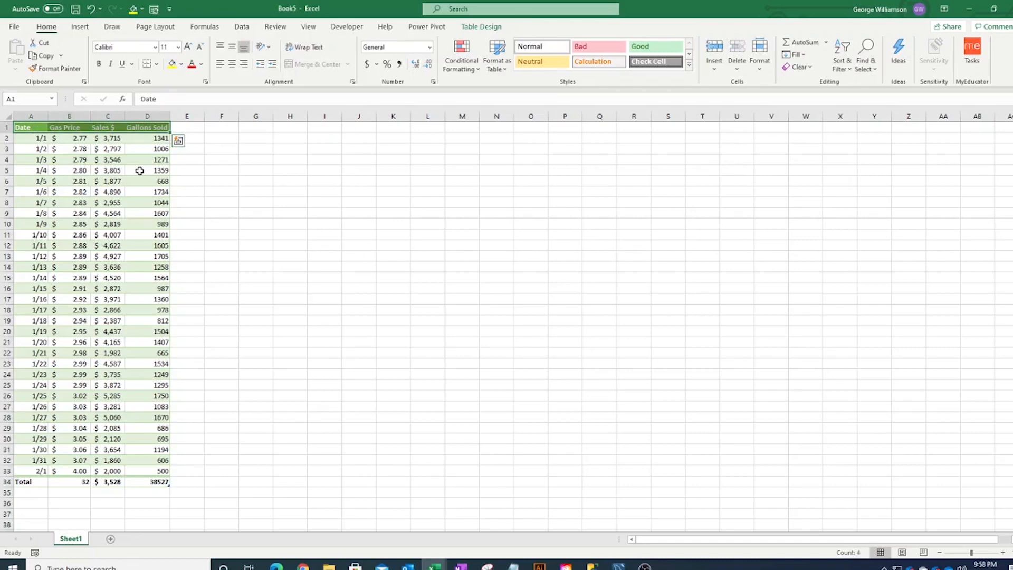
{"action": "key", "text": "ctrl+shift+l"}
{"action": "left_click", "coordinate": [157, 149]}
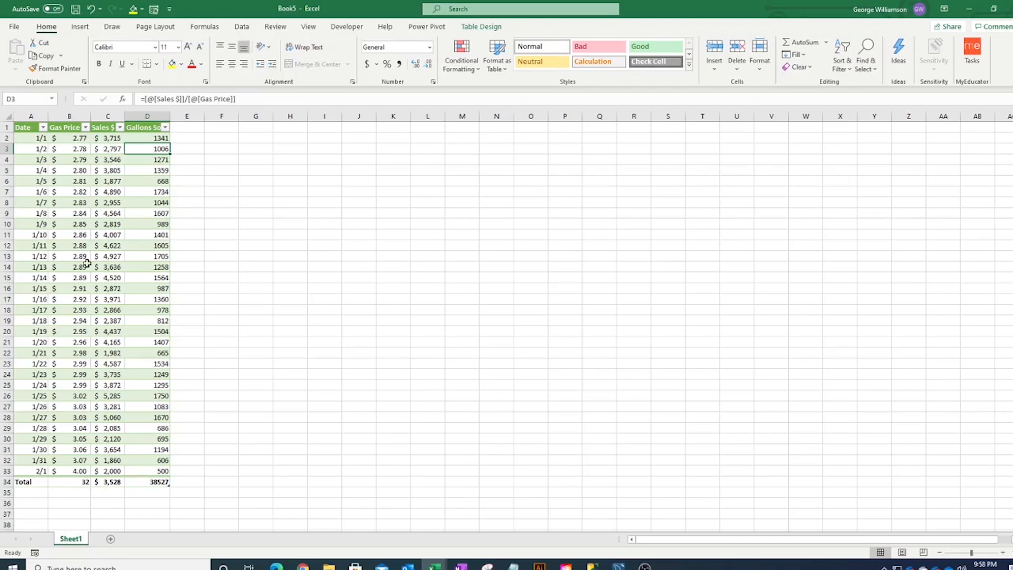
Step: Look at the years in the Date filter without applying it, and delete the 2/1 entry in row 33
{"action": "left_click", "coordinate": [44, 128]}
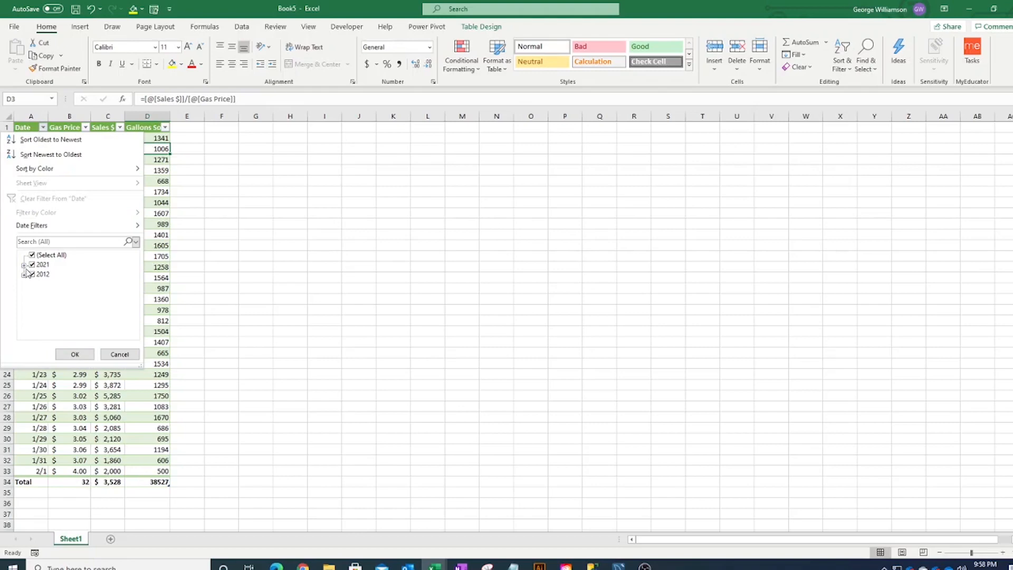
{"action": "left_click", "coordinate": [116, 353]}
{"action": "left_click", "coordinate": [7, 471]}
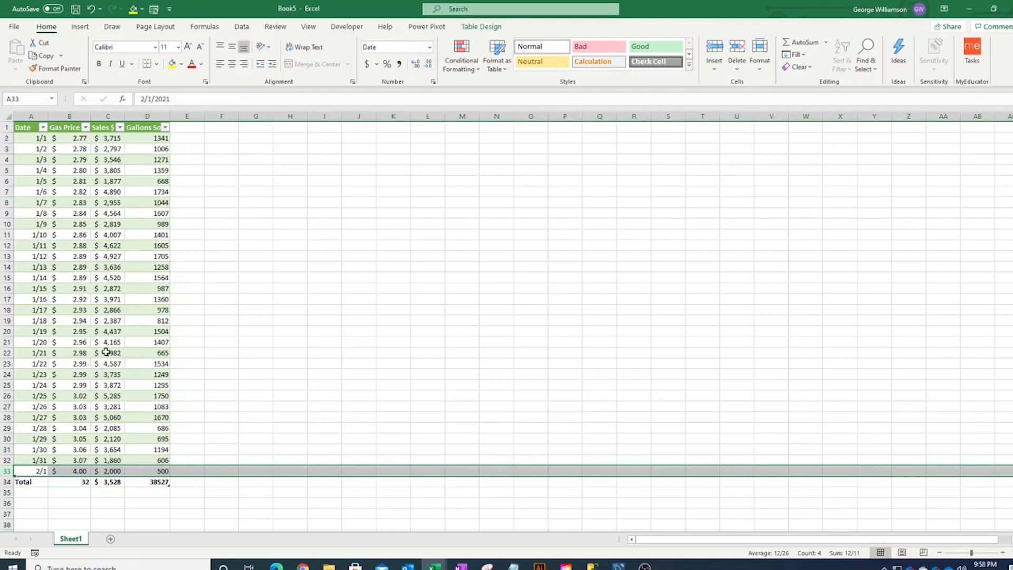
{"action": "key", "text": "ctrl+minus"}
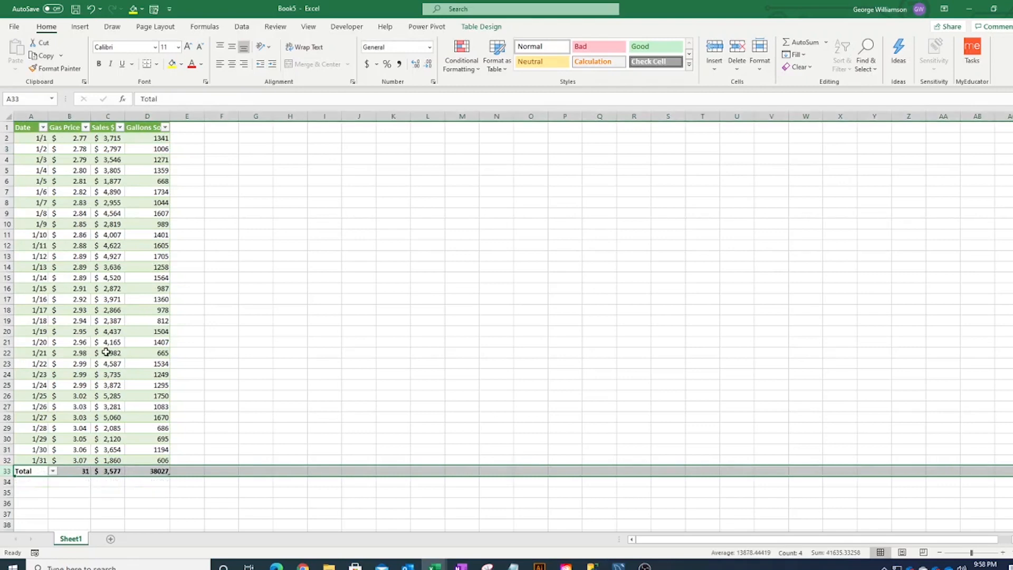
{"action": "left_click", "coordinate": [76, 342]}
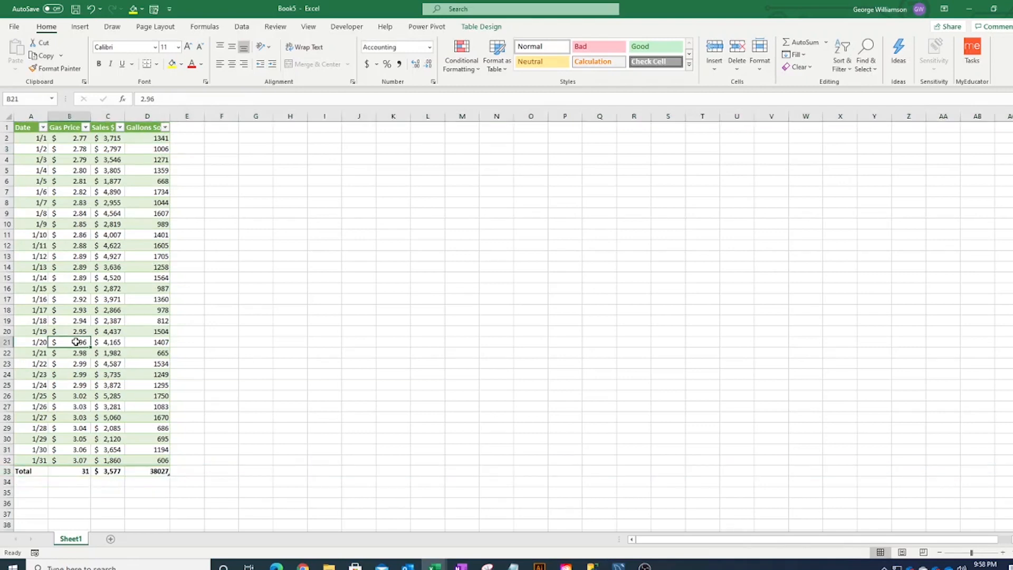
Step: Filter the Date column to show only January 01 through 07 of 2012
{"action": "left_click", "coordinate": [43, 127]}
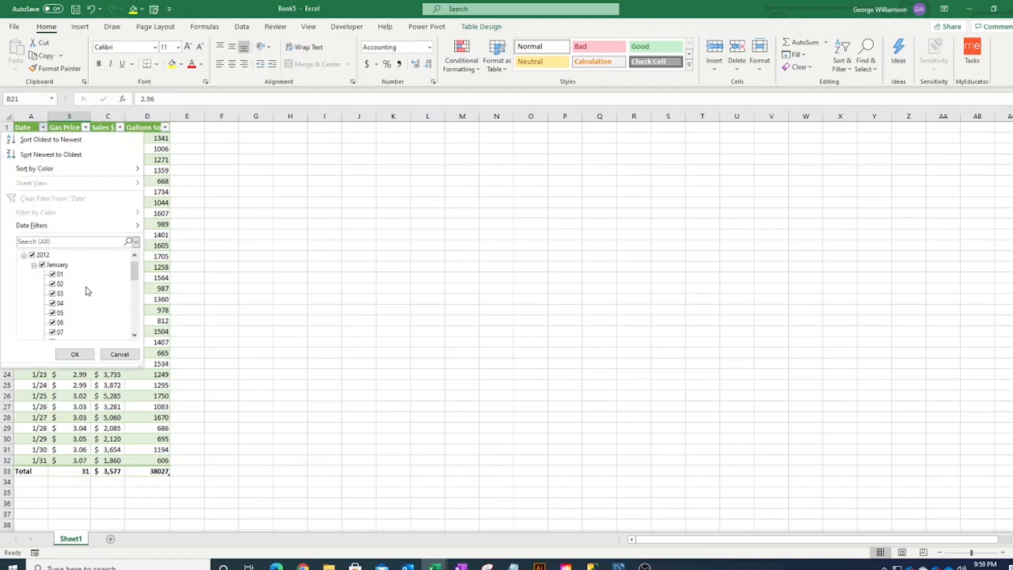
{"action": "left_click", "coordinate": [55, 266]}
{"action": "left_click", "coordinate": [59, 274]}
{"action": "left_click", "coordinate": [60, 283]}
{"action": "left_click", "coordinate": [59, 293]}
{"action": "left_click", "coordinate": [59, 303]}
{"action": "left_click", "coordinate": [60, 312]}
{"action": "left_click", "coordinate": [60, 323]}
{"action": "left_click", "coordinate": [60, 331]}
{"action": "left_click", "coordinate": [74, 354]}
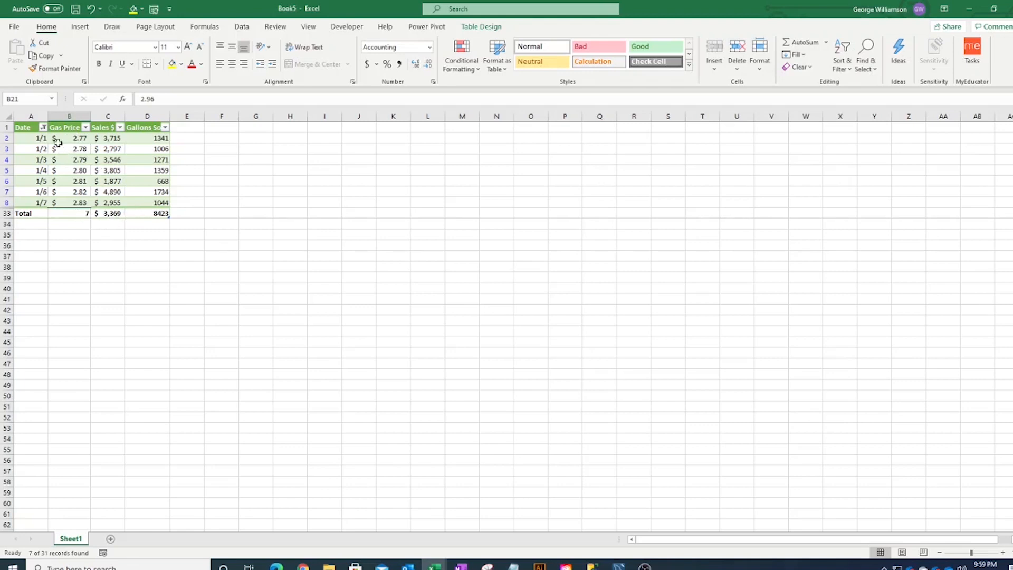
Step: Exclude $2.77 and $2.80 from the Gas Price column and $1,877 from the Sales $ column using their filters
{"action": "left_click", "coordinate": [85, 128]}
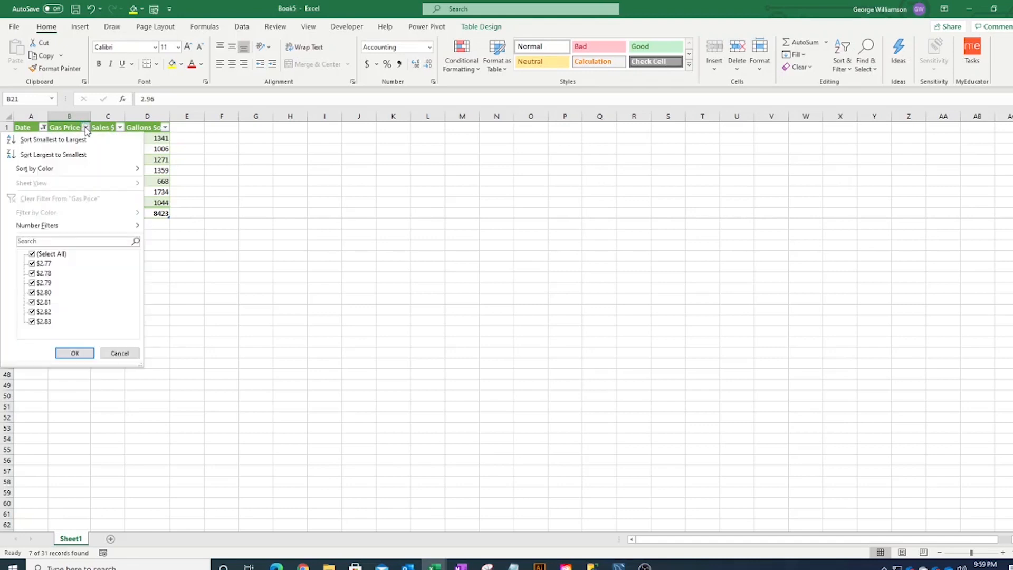
{"action": "left_click", "coordinate": [42, 263]}
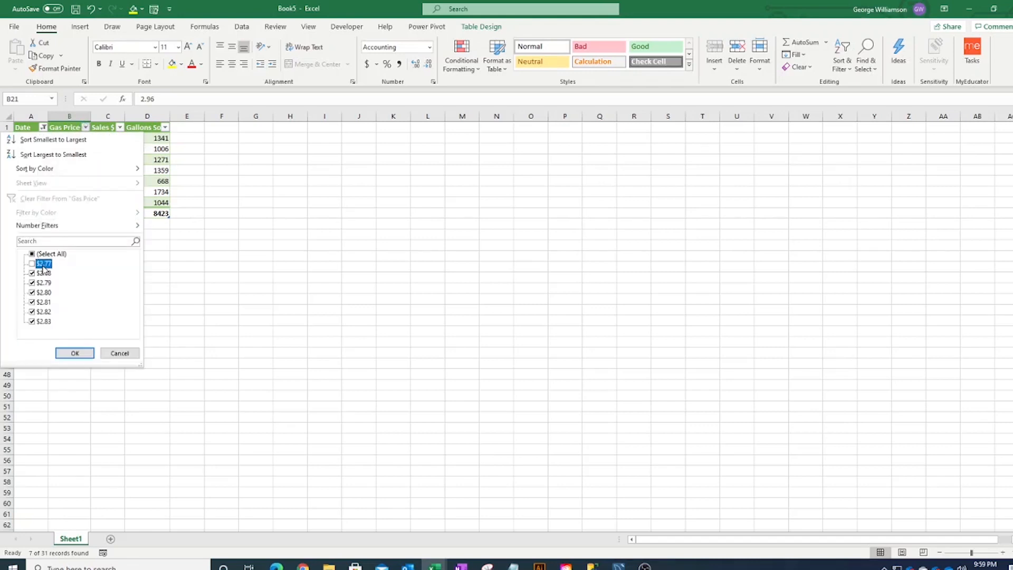
{"action": "left_click", "coordinate": [46, 293]}
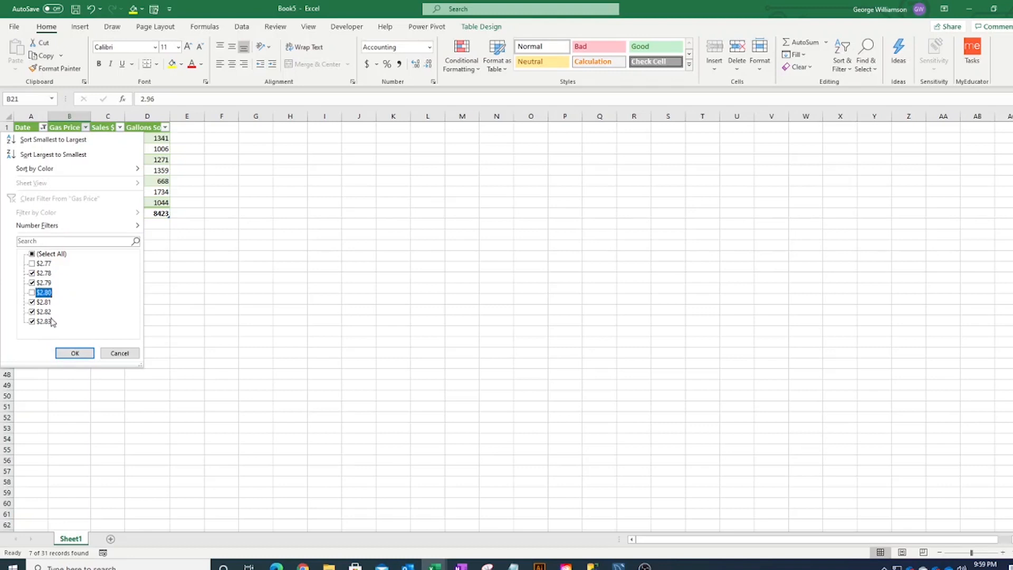
{"action": "left_click", "coordinate": [75, 353]}
{"action": "left_click", "coordinate": [120, 128]}
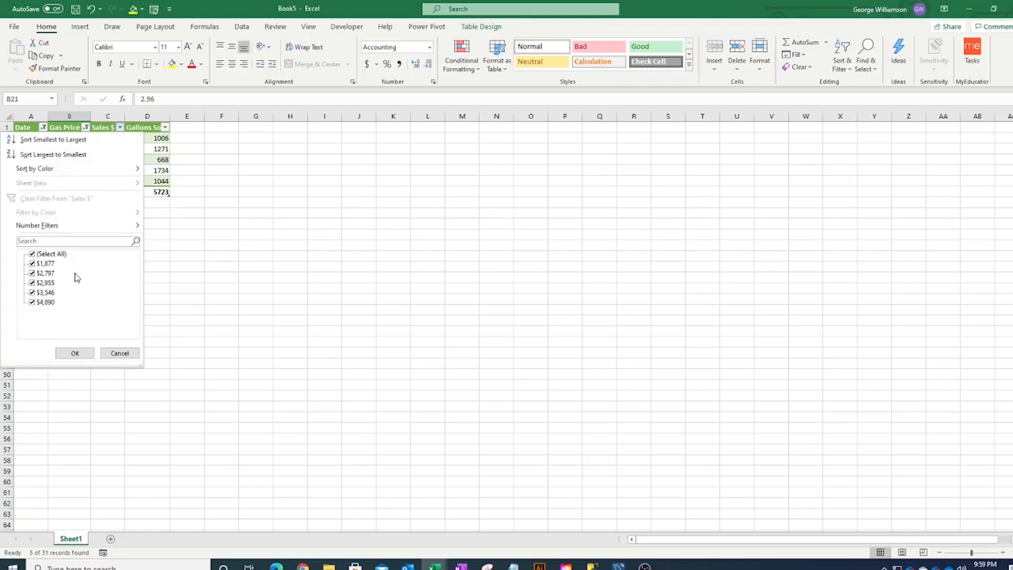
{"action": "left_click", "coordinate": [43, 263]}
{"action": "left_click", "coordinate": [75, 353]}
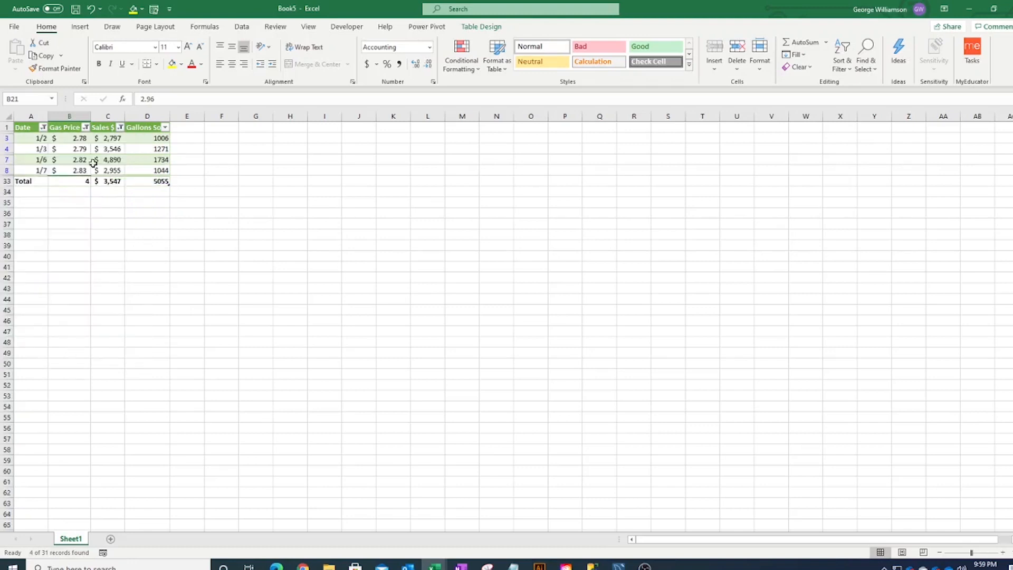
Step: Check the total row's formulas against the filtered rows, and remove the filters so all rows show again
{"action": "left_click", "coordinate": [159, 184]}
{"action": "left_click", "coordinate": [114, 185]}
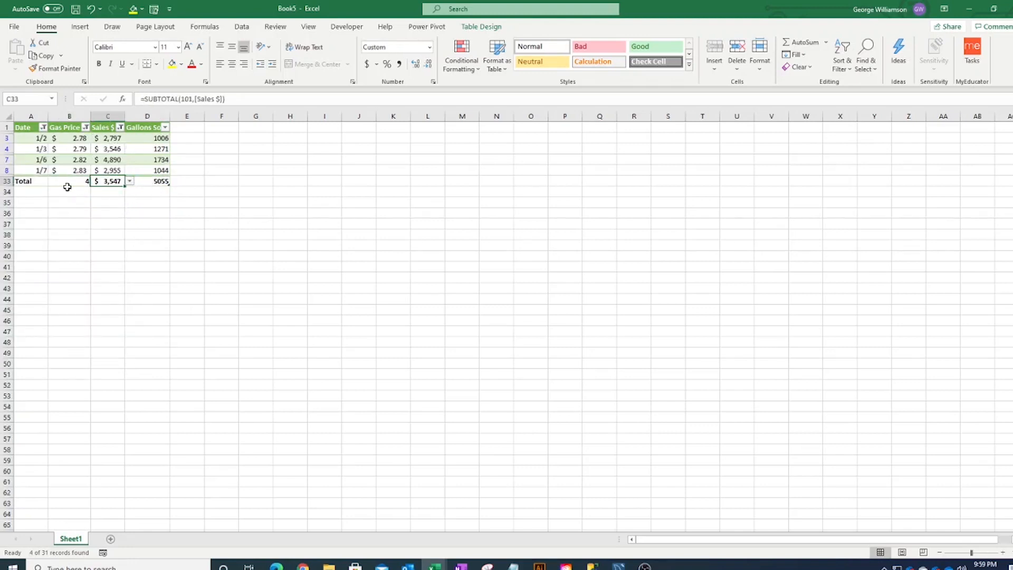
{"action": "left_click", "coordinate": [68, 191]}
{"action": "left_click", "coordinate": [78, 181]}
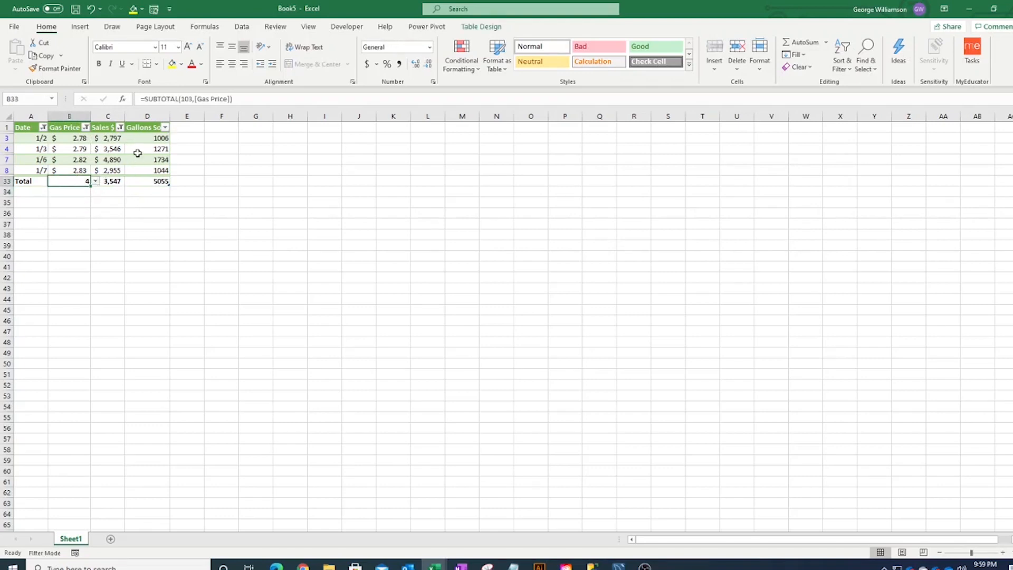
{"action": "left_click_drag", "start_coordinate": [44, 141], "coordinate": [159, 170]}
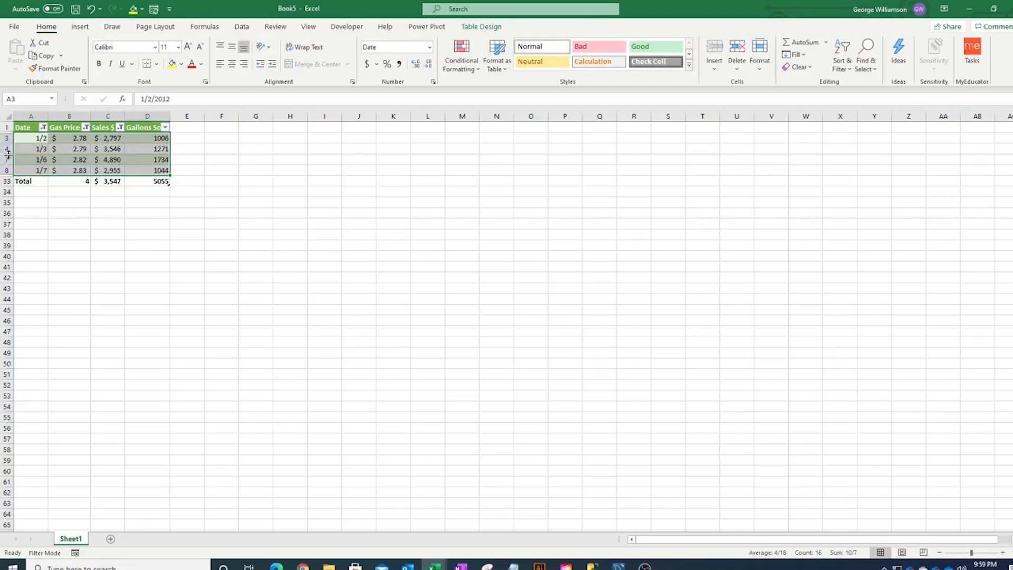
{"action": "left_click", "coordinate": [34, 137]}
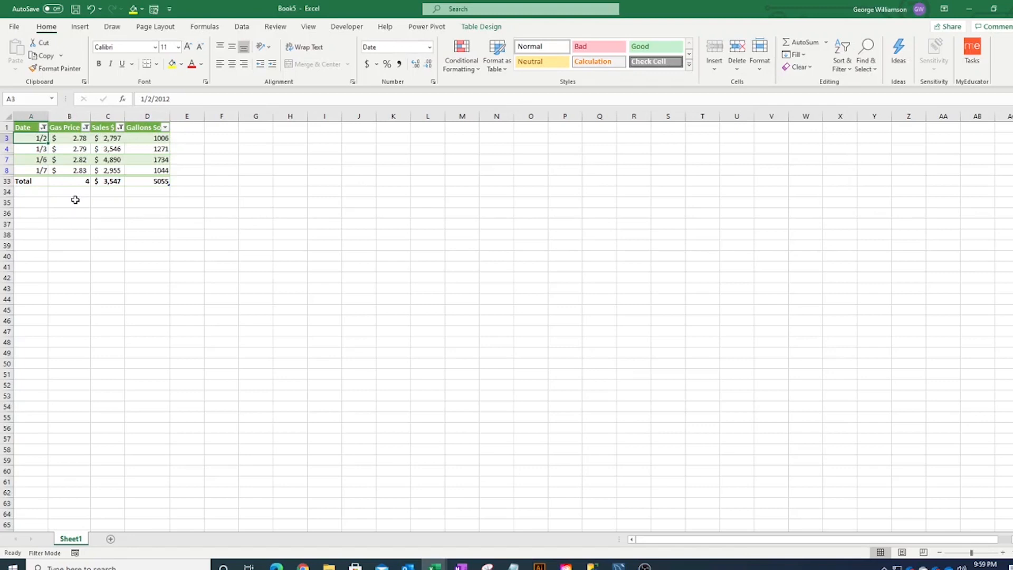
{"action": "key", "text": "ctrl+shift+l"}
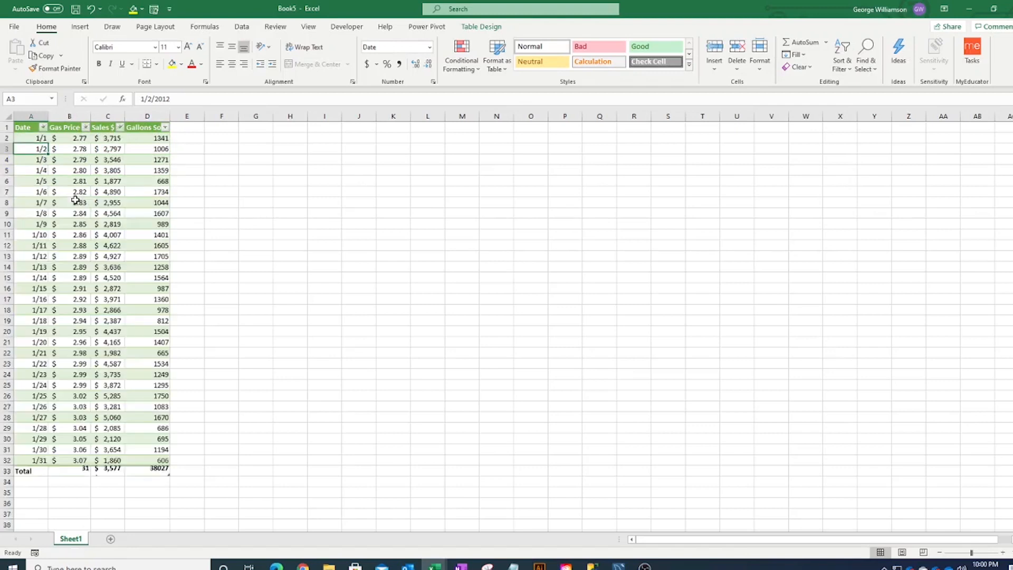